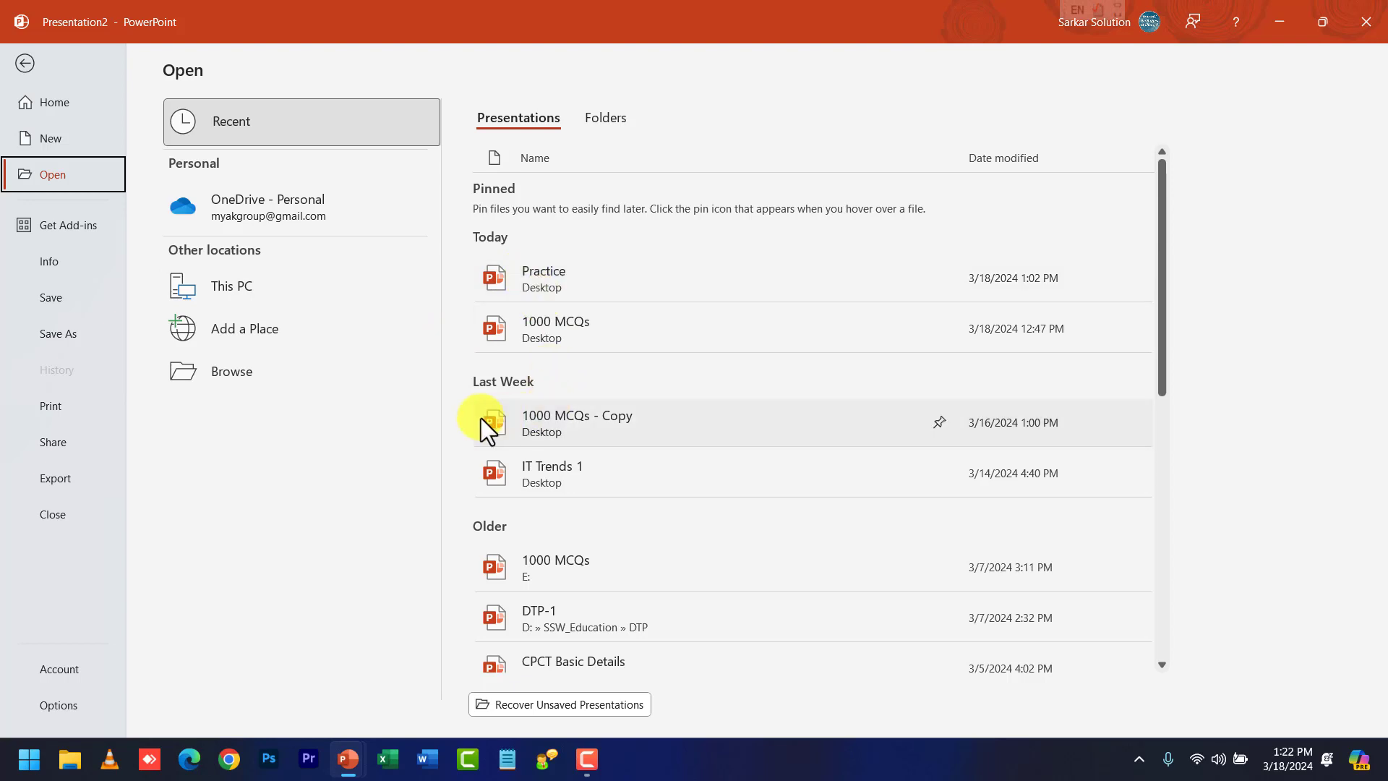
Browse the local disk (C:), Documents and Downloads folders for a presentation to open
left_click(246, 376)
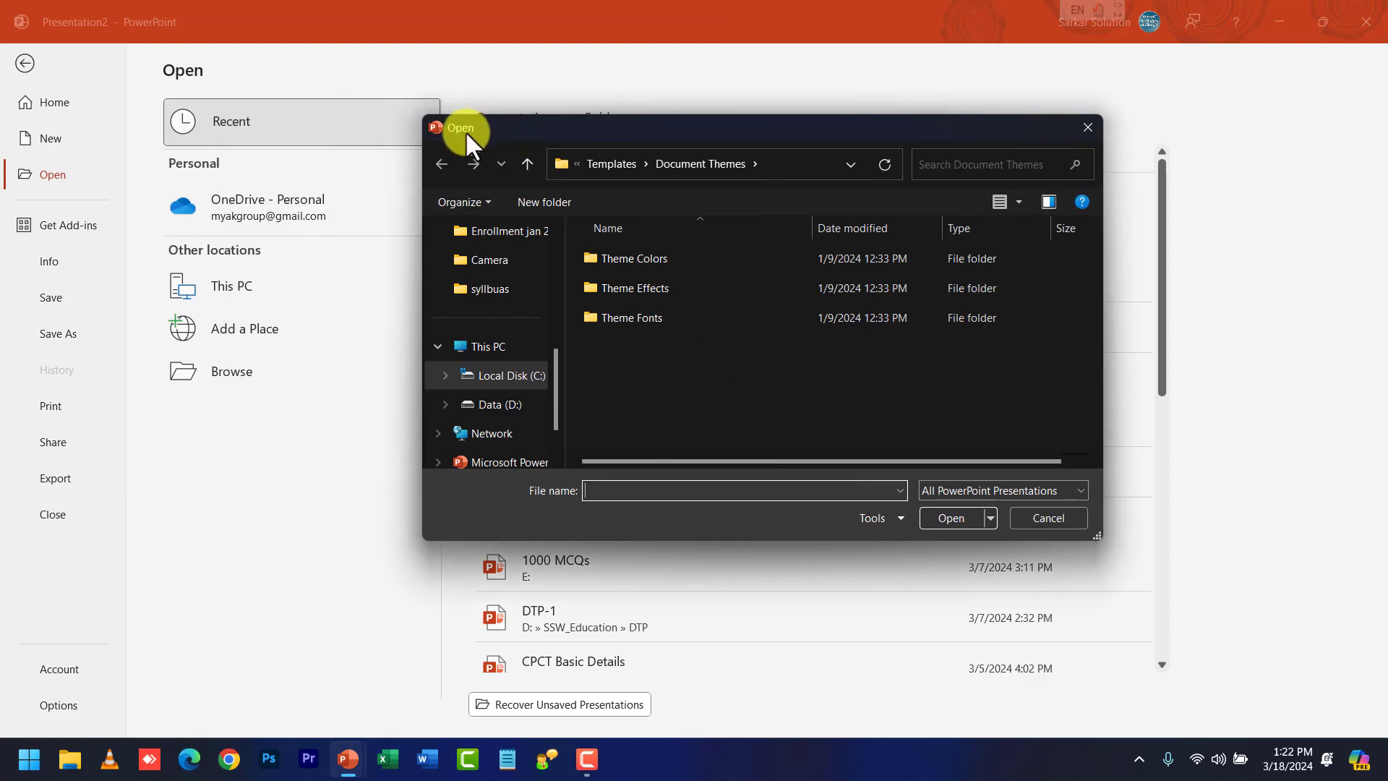
left_click(490, 406)
left_click(492, 378)
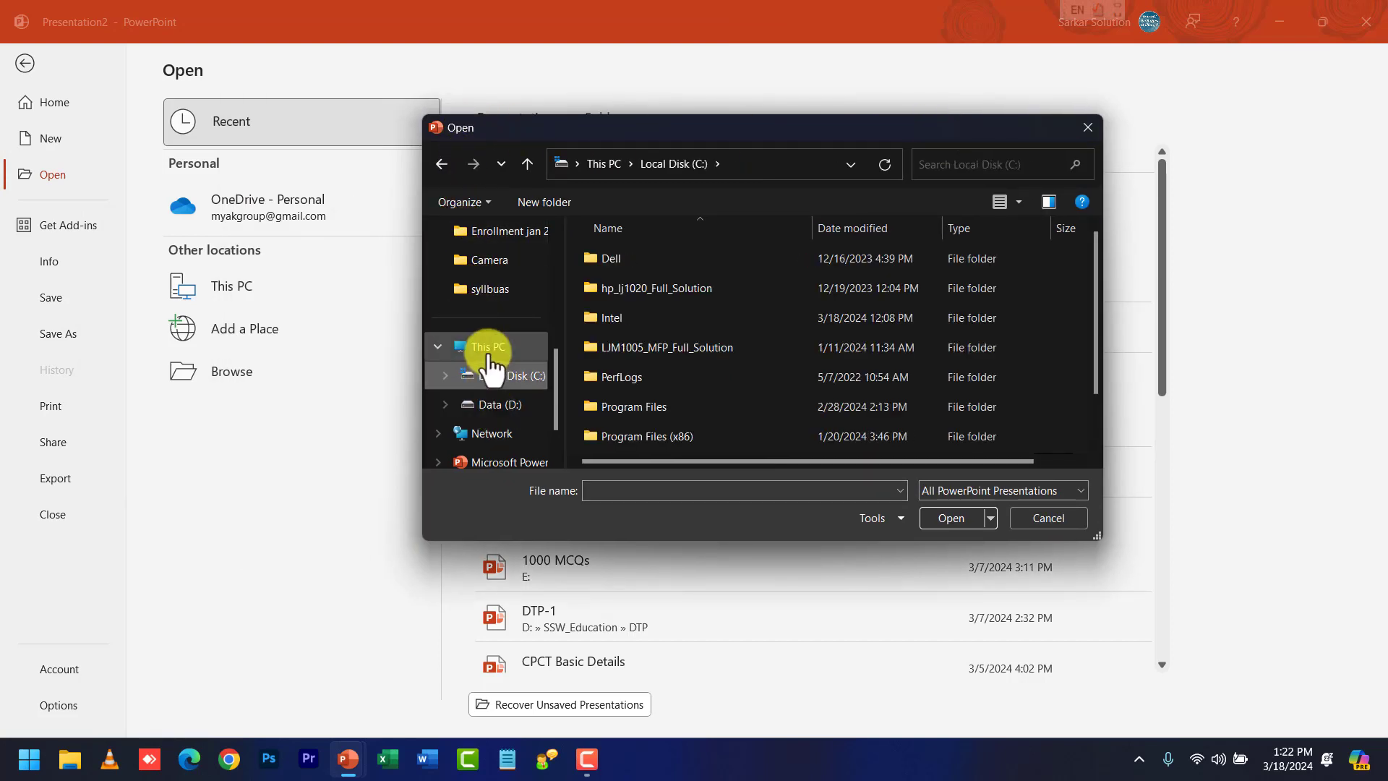
scroll(490, 347, "up", 5)
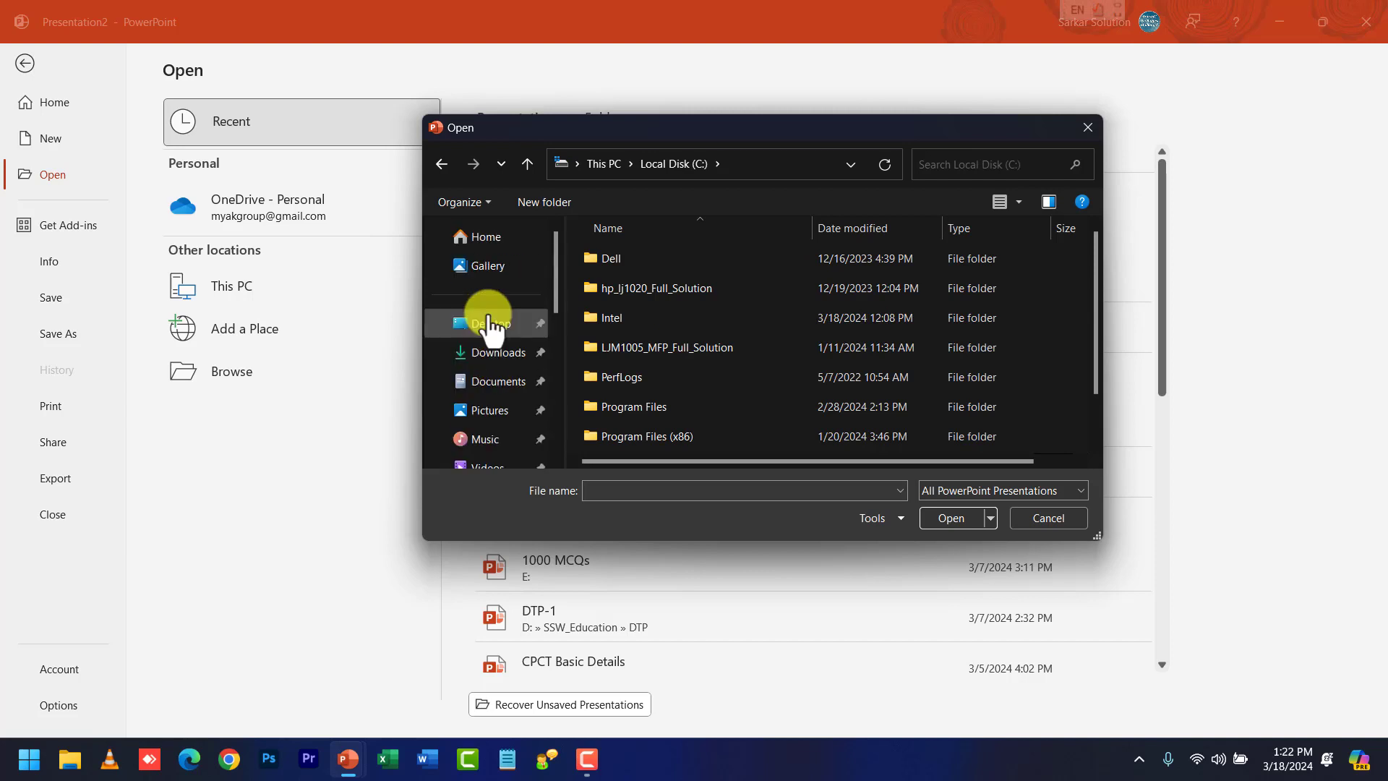
left_click(491, 381)
scroll(706, 331, "down", 2)
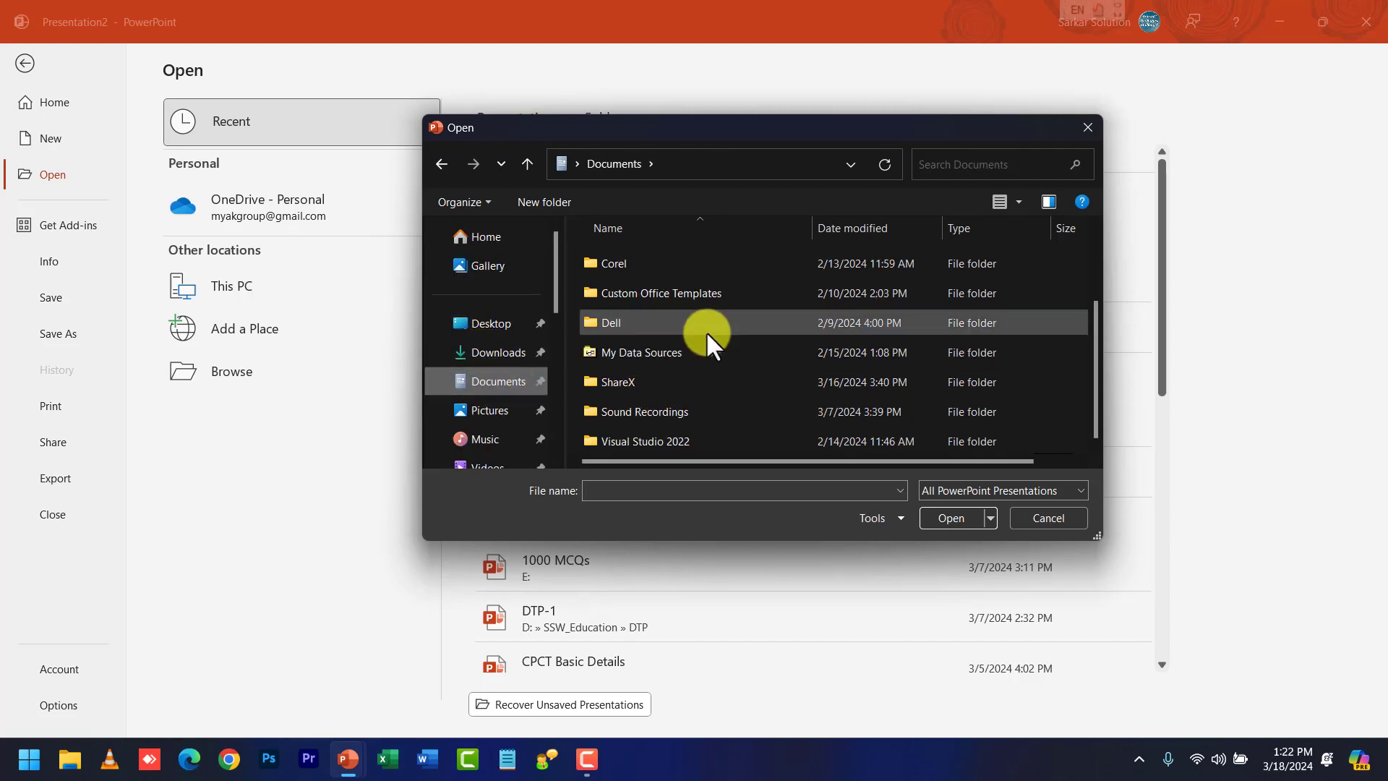
left_click(522, 352)
scroll(668, 325, "down", 1)
scroll(668, 324, "up", 1)
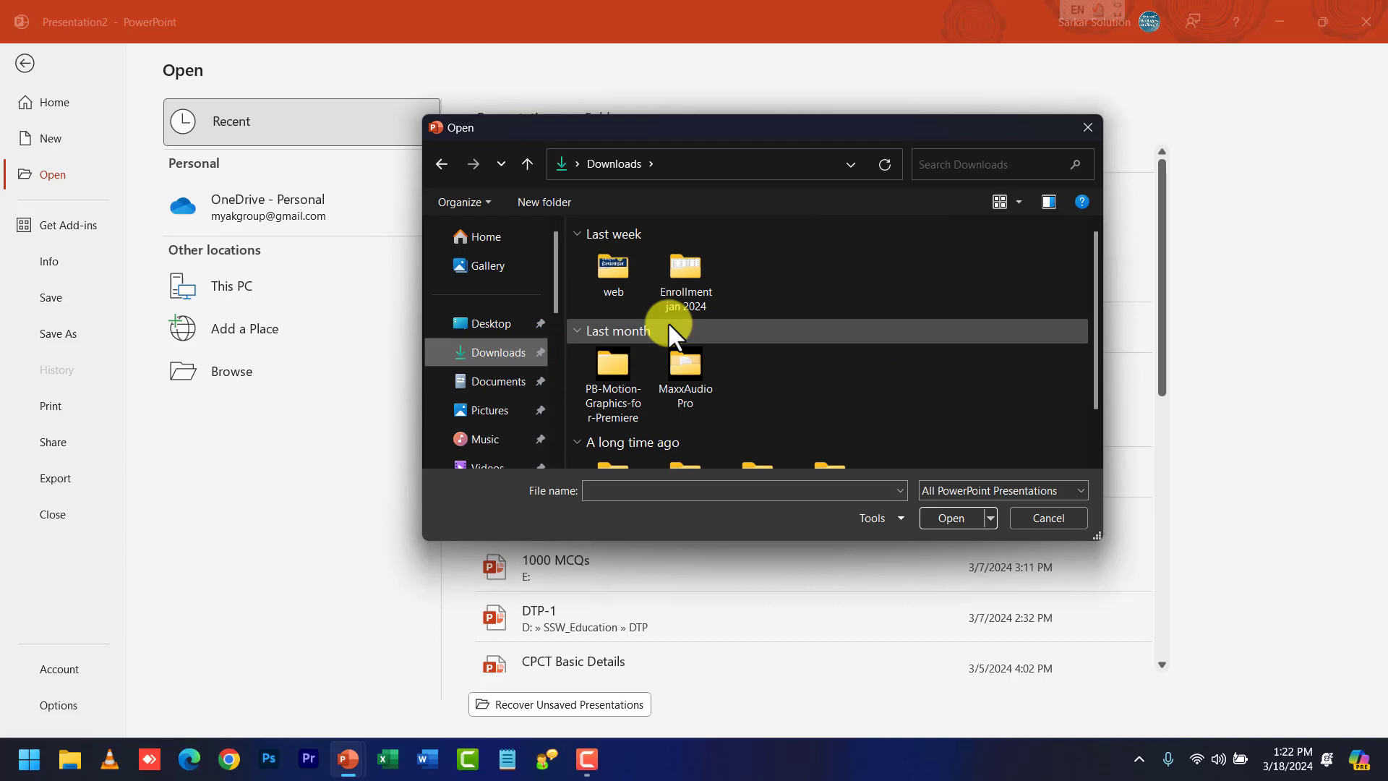
Open the IT Trends 1 presentation from the Desktop folder
left_click(444, 318)
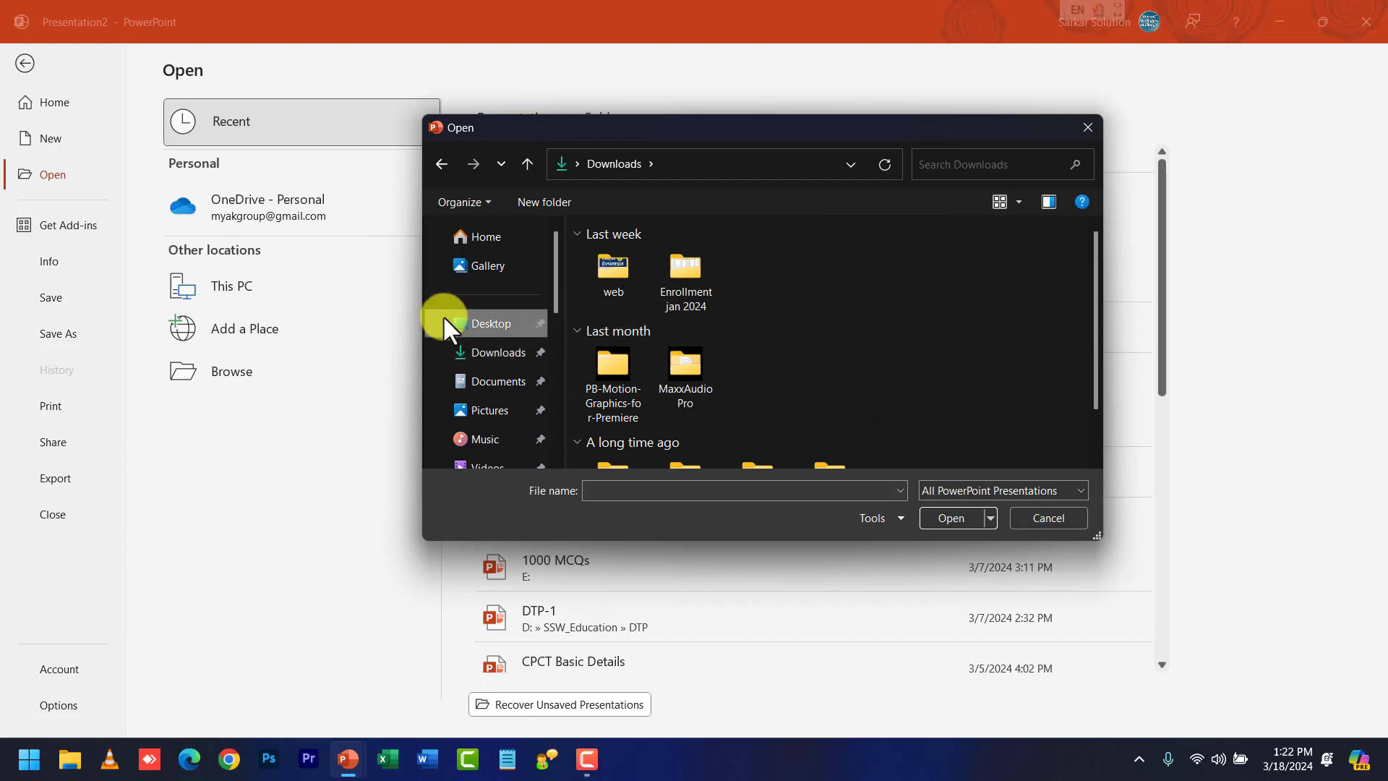
left_click(504, 312)
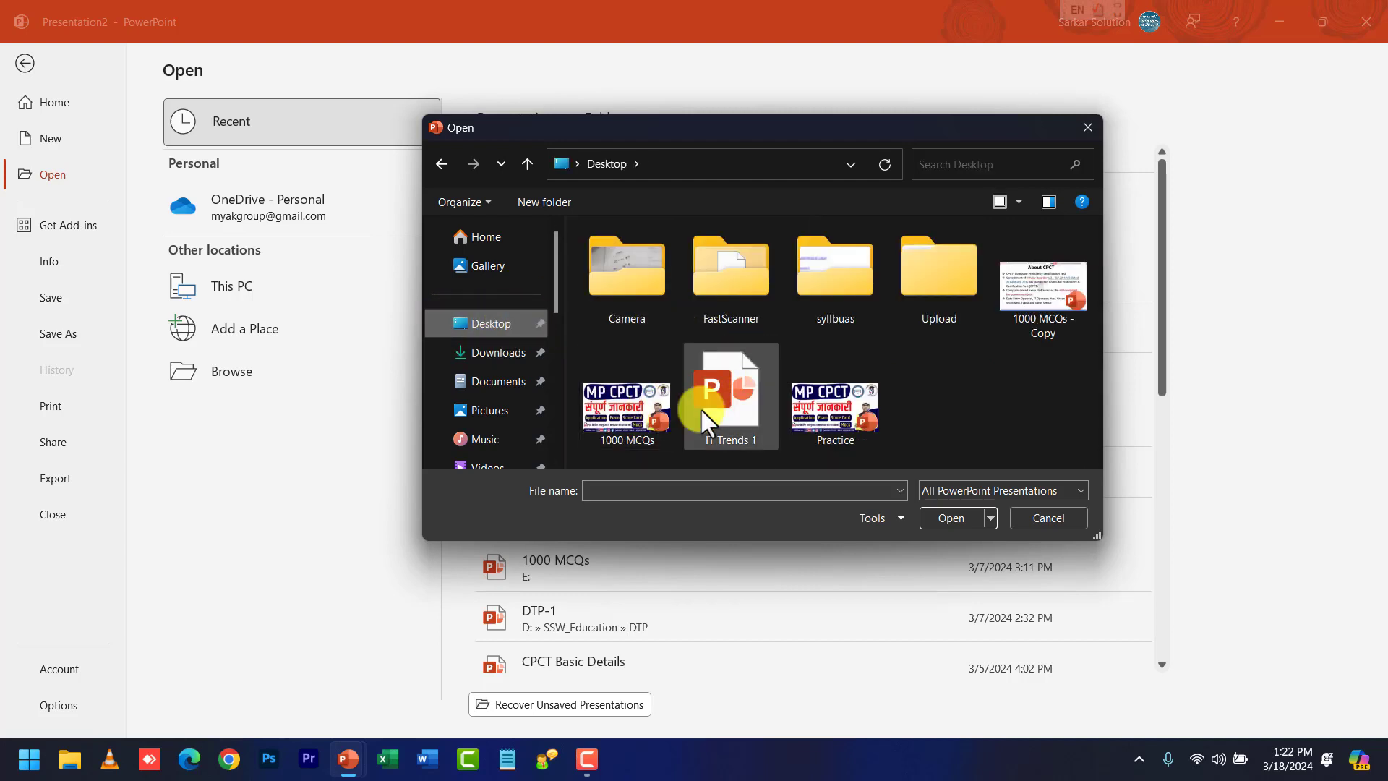
left_click(744, 405)
left_click(647, 416)
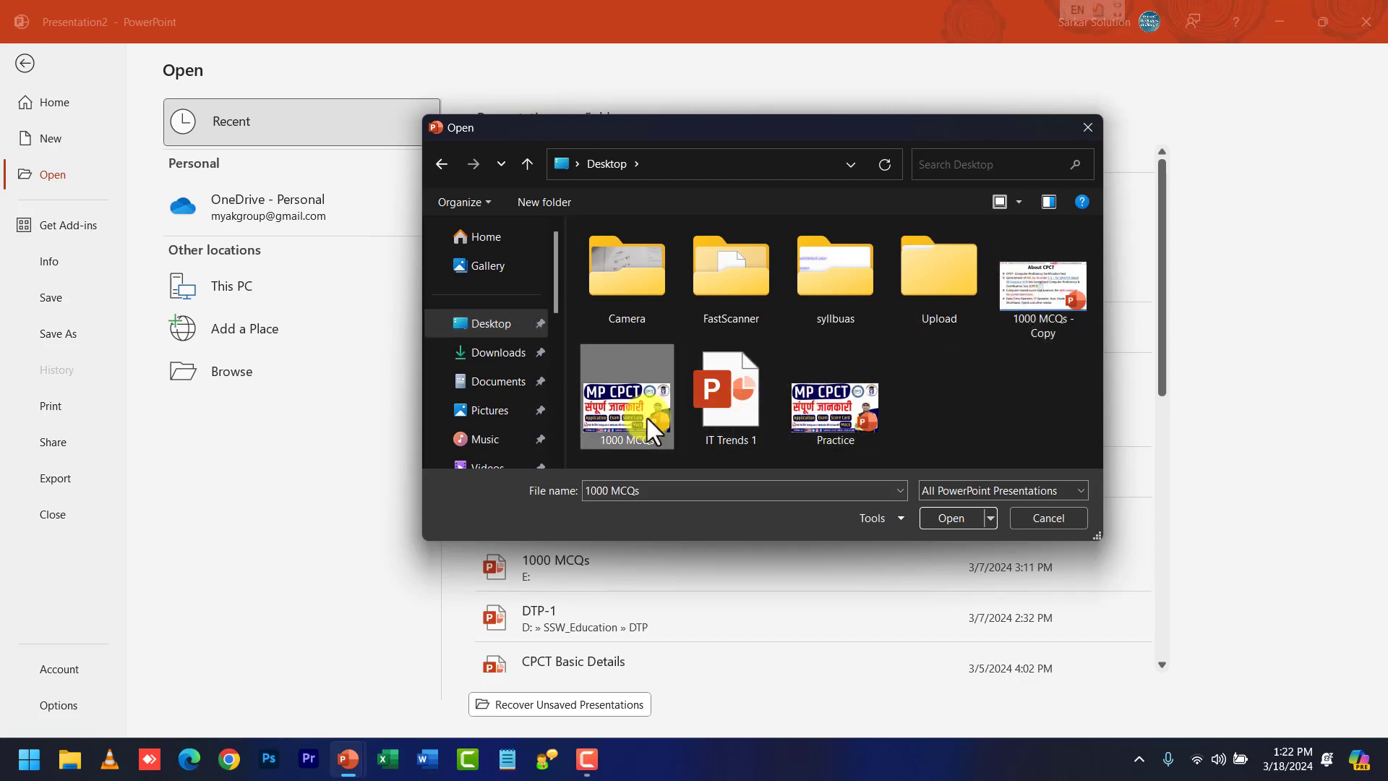
left_click(821, 428)
left_click(1028, 316)
left_click(738, 405)
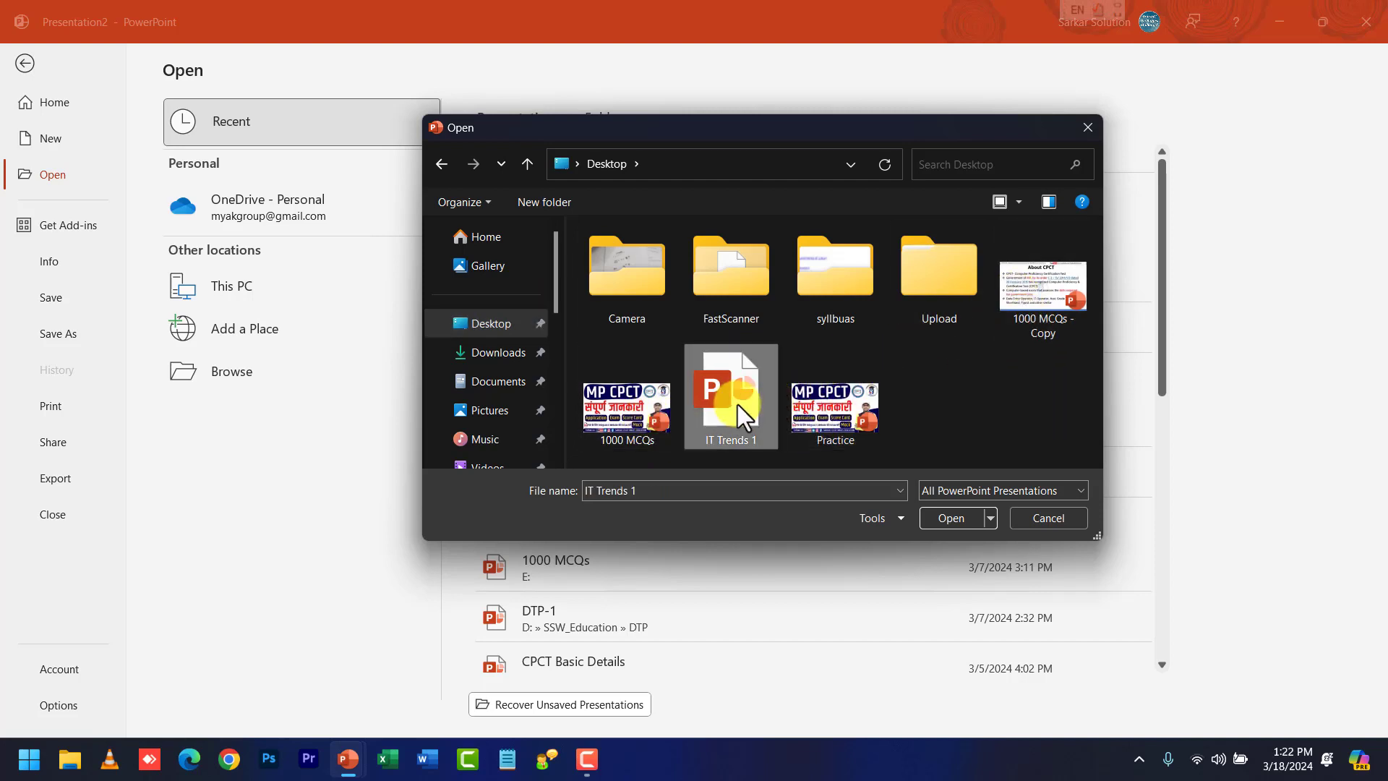
left_click(951, 519)
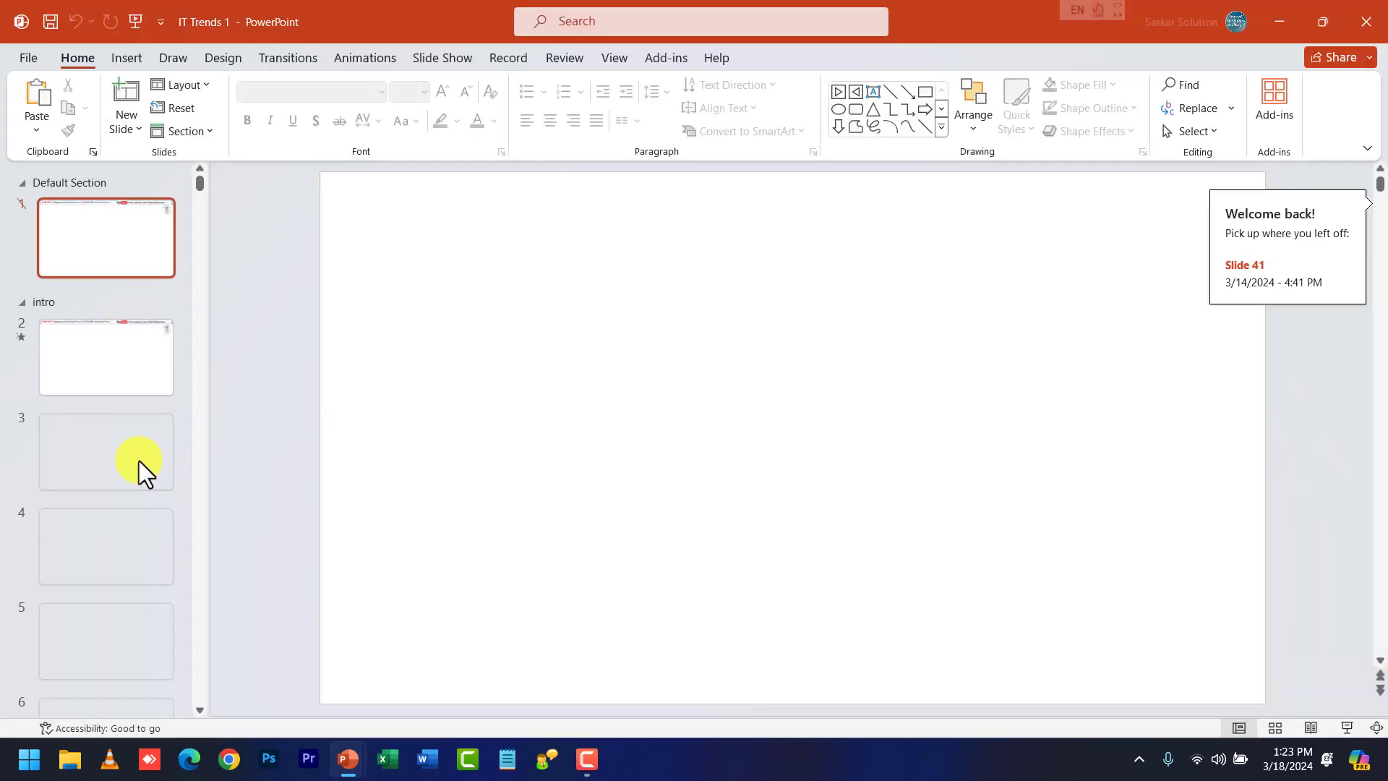
Look through several of the opening slides of the IT Trends 1 presentation
left_click(129, 465)
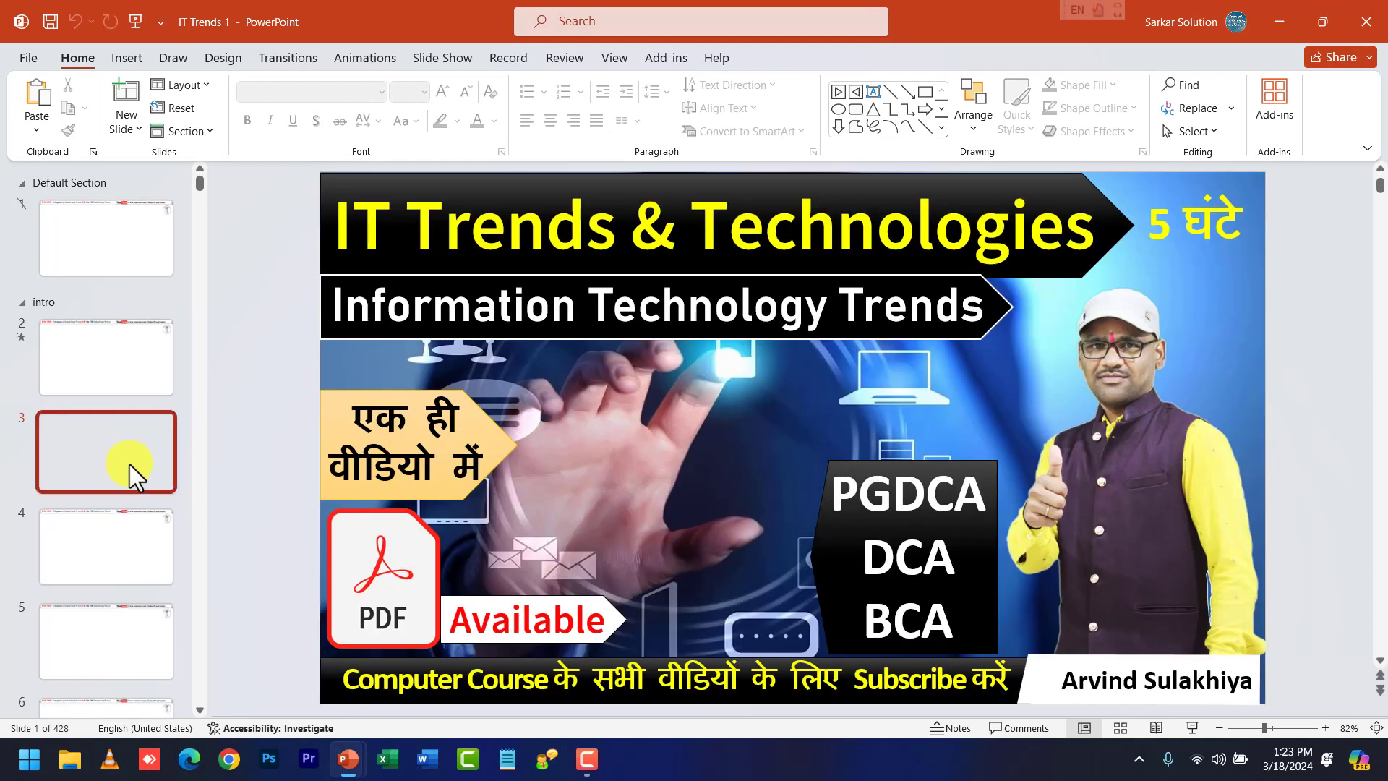
scroll(129, 465, "down", 5)
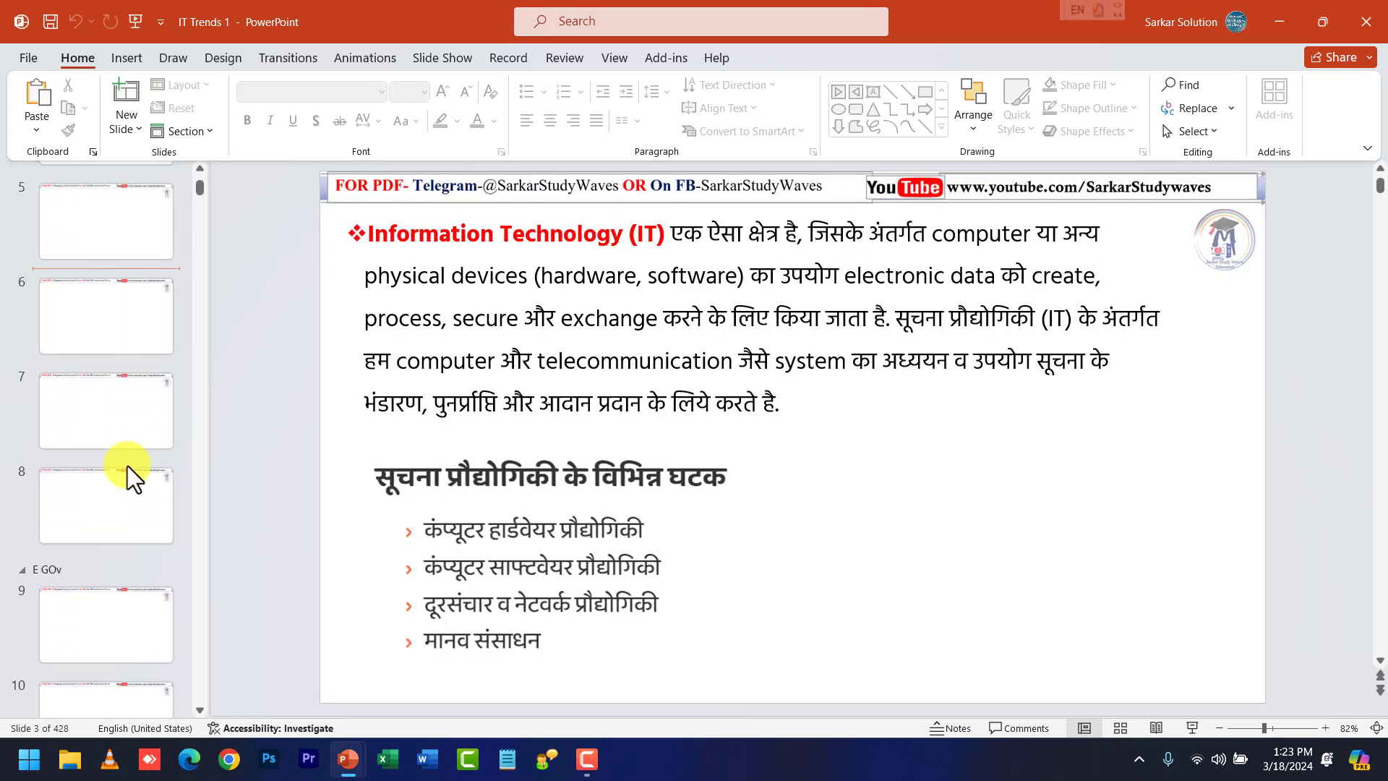
left_click(127, 466)
left_click(125, 618)
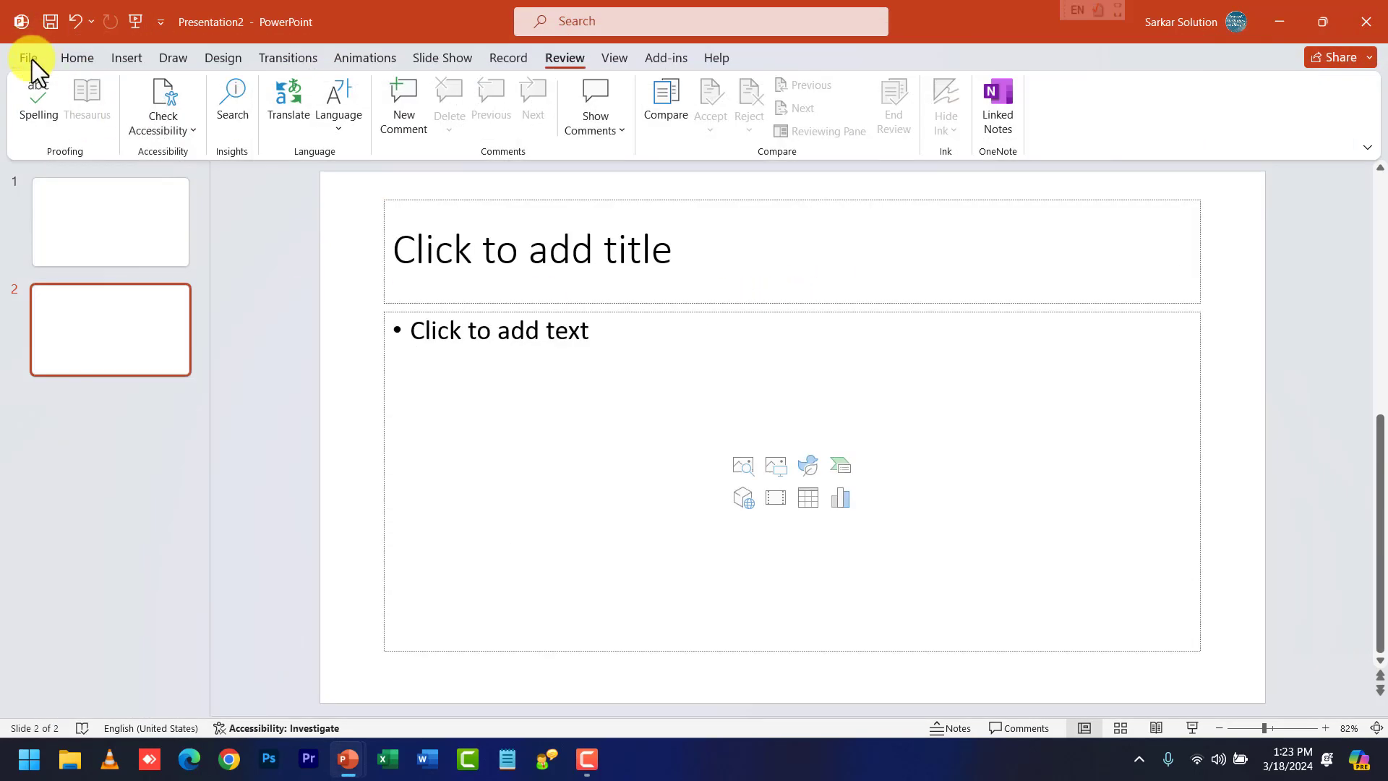
left_click(29, 60)
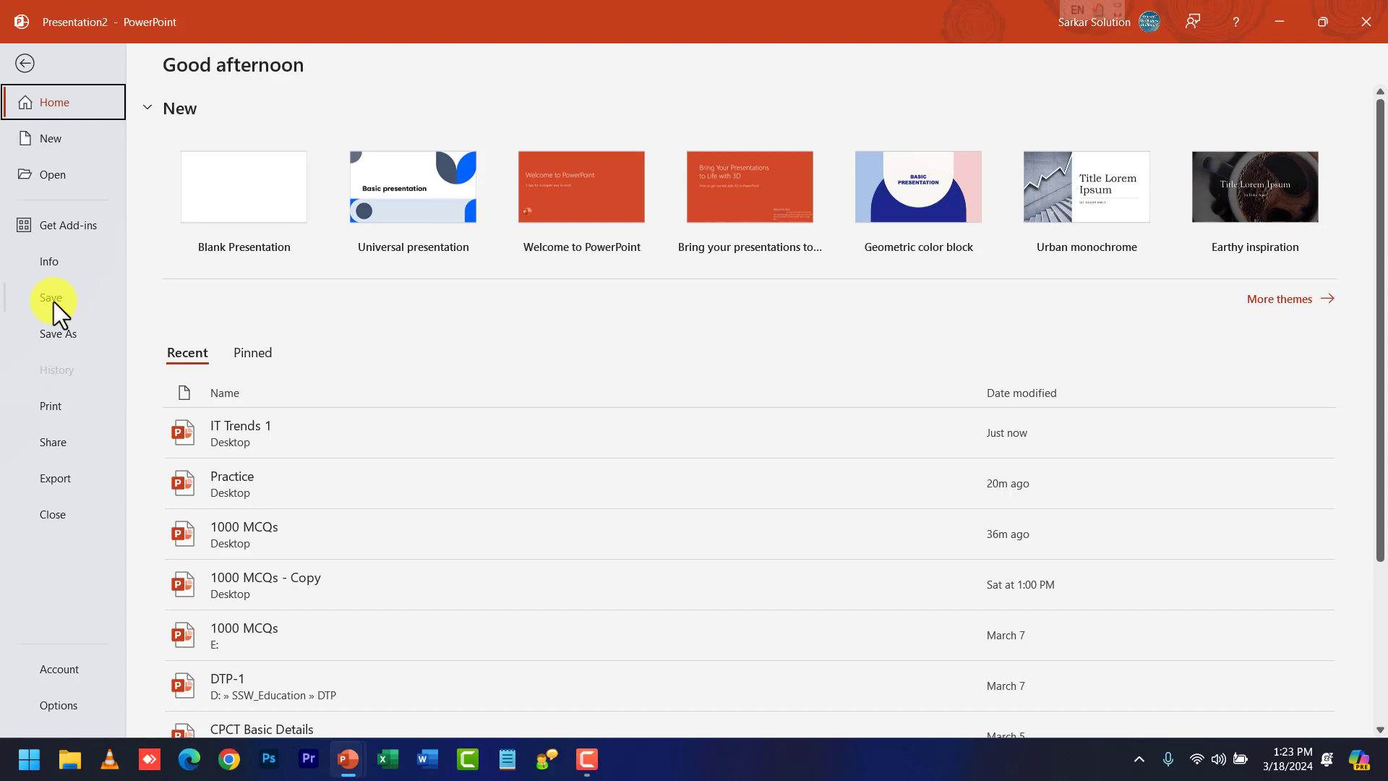
left_click(73, 338)
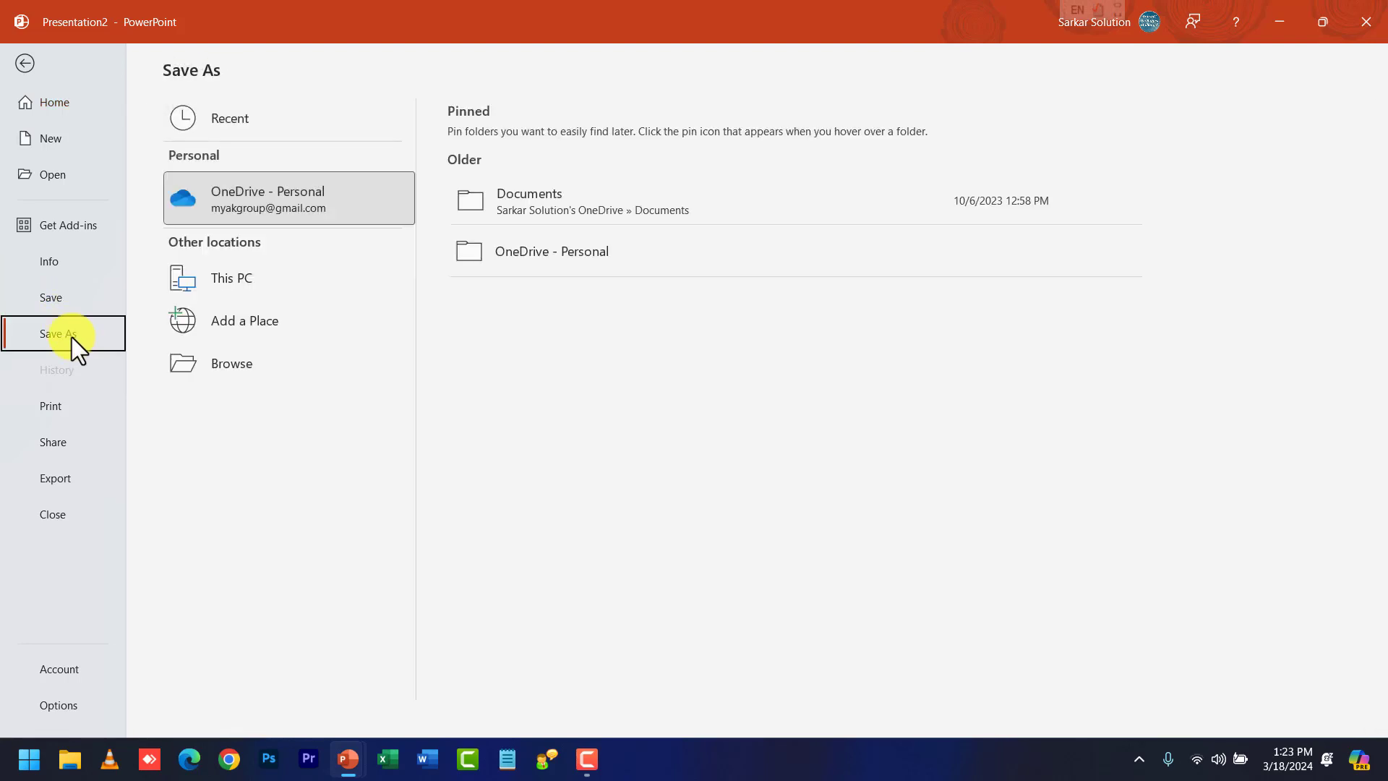
left_click(229, 372)
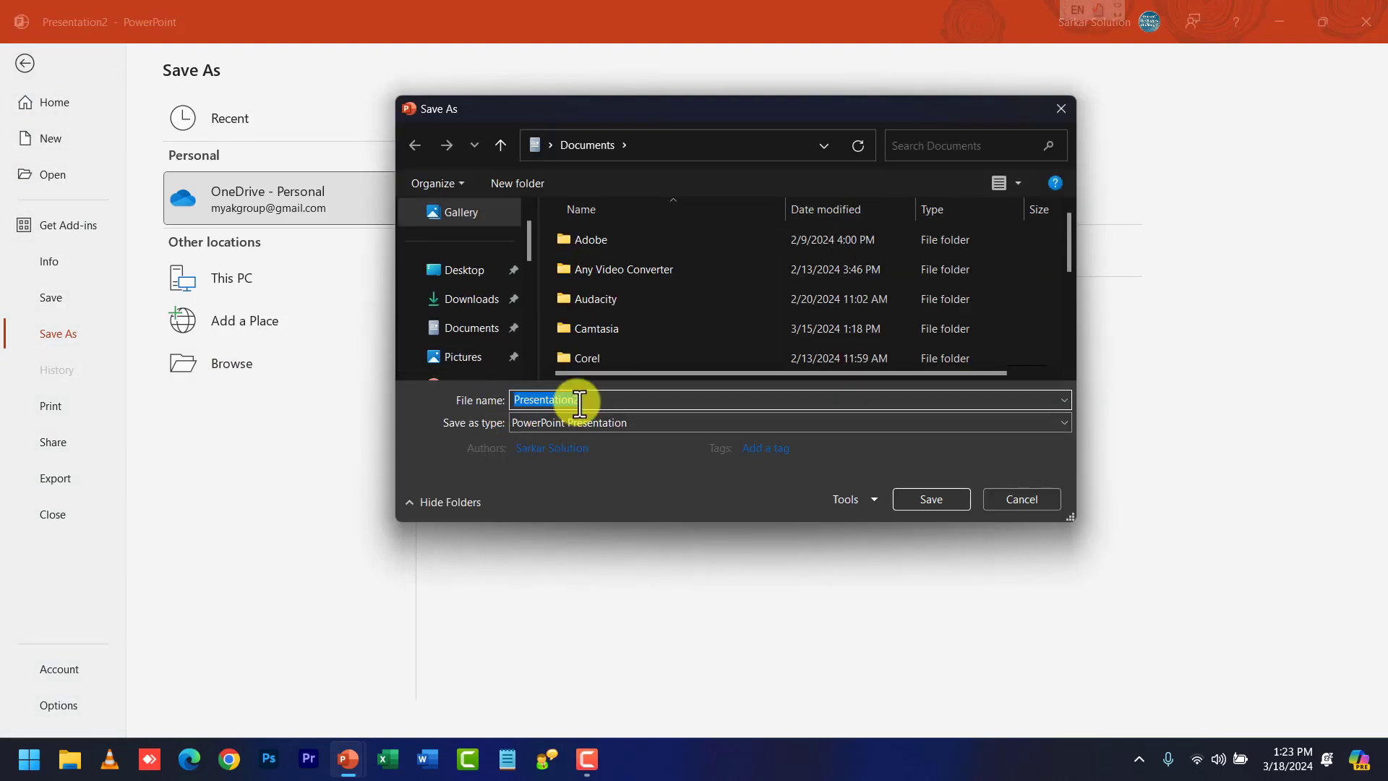
left_click(1001, 501)
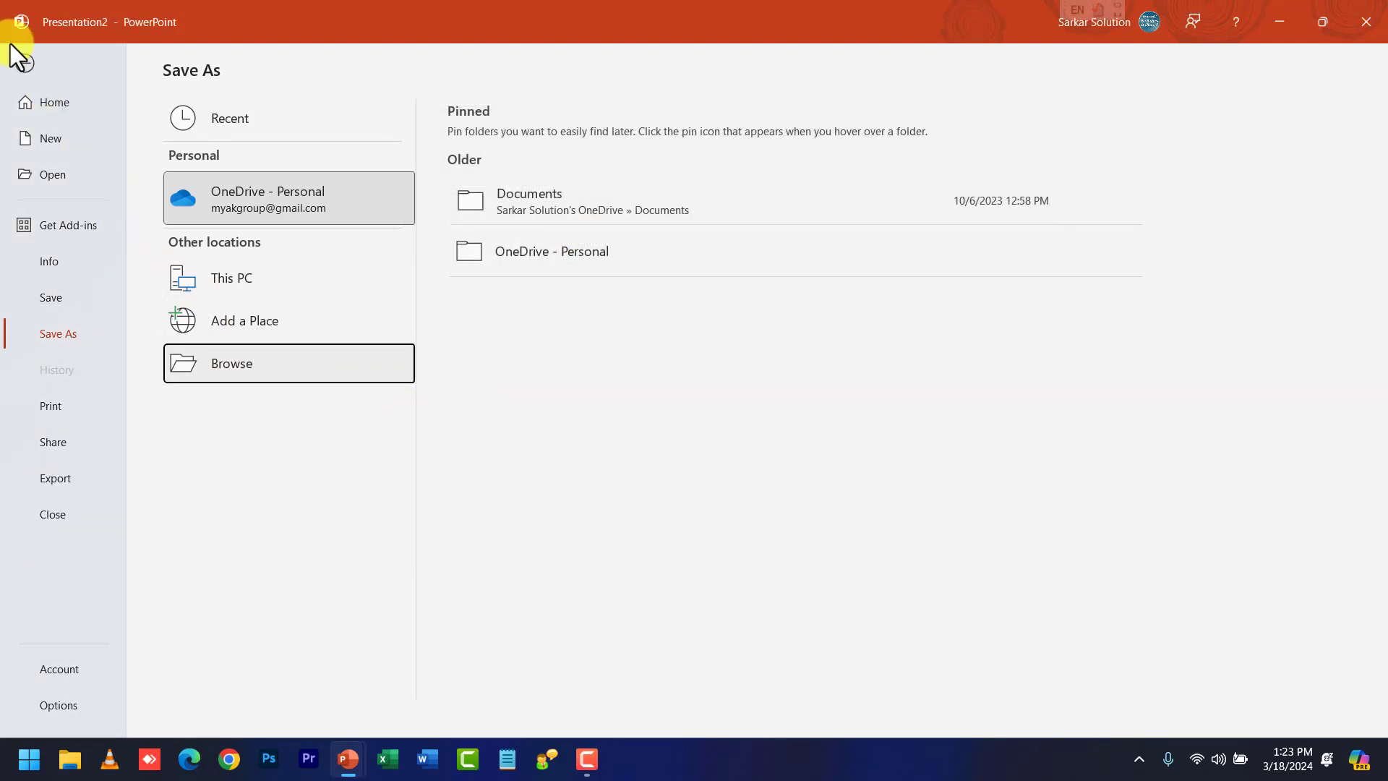
left_click(22, 61)
Switch to the open Practice presentation and display slide 14, titled MCQS
mouse_move(348, 759)
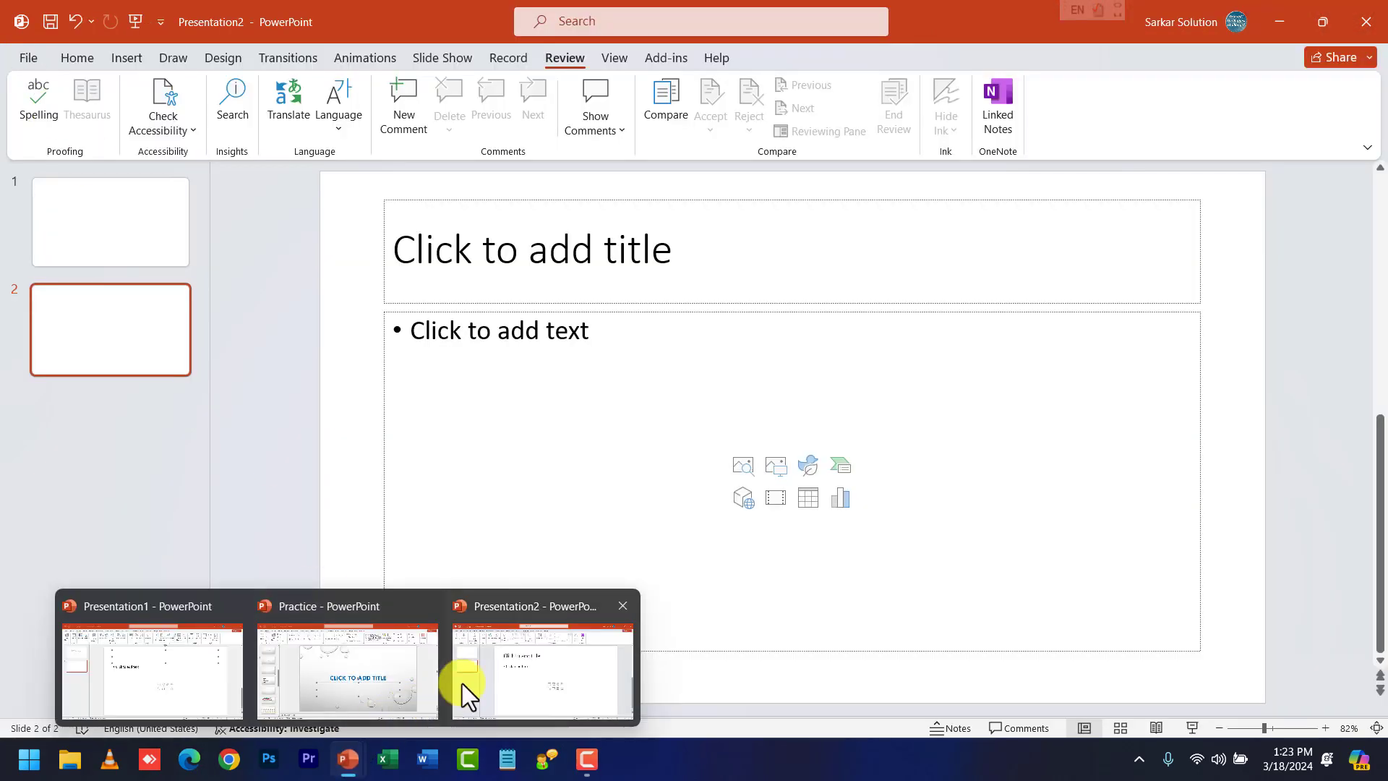
left_click(374, 681)
left_click(103, 448)
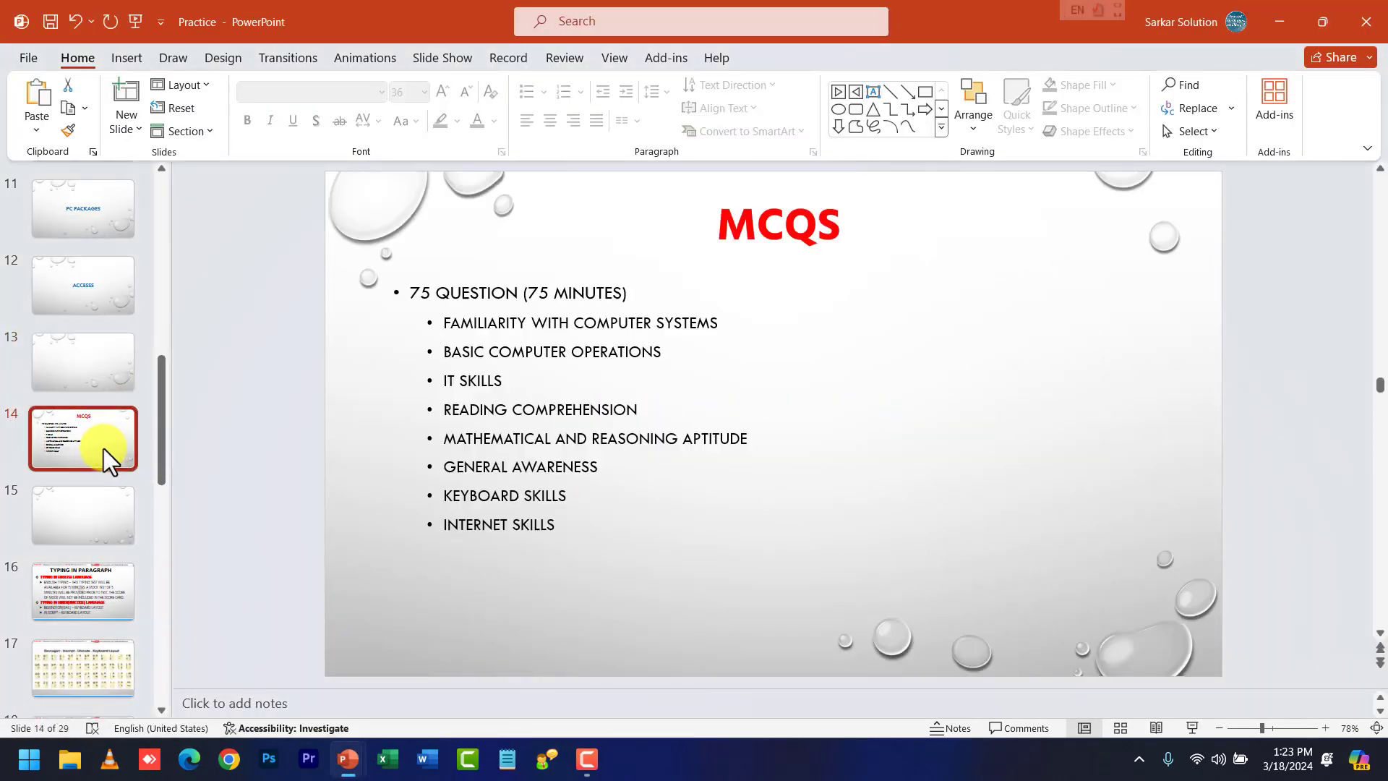
scroll(103, 434, "up", 2)
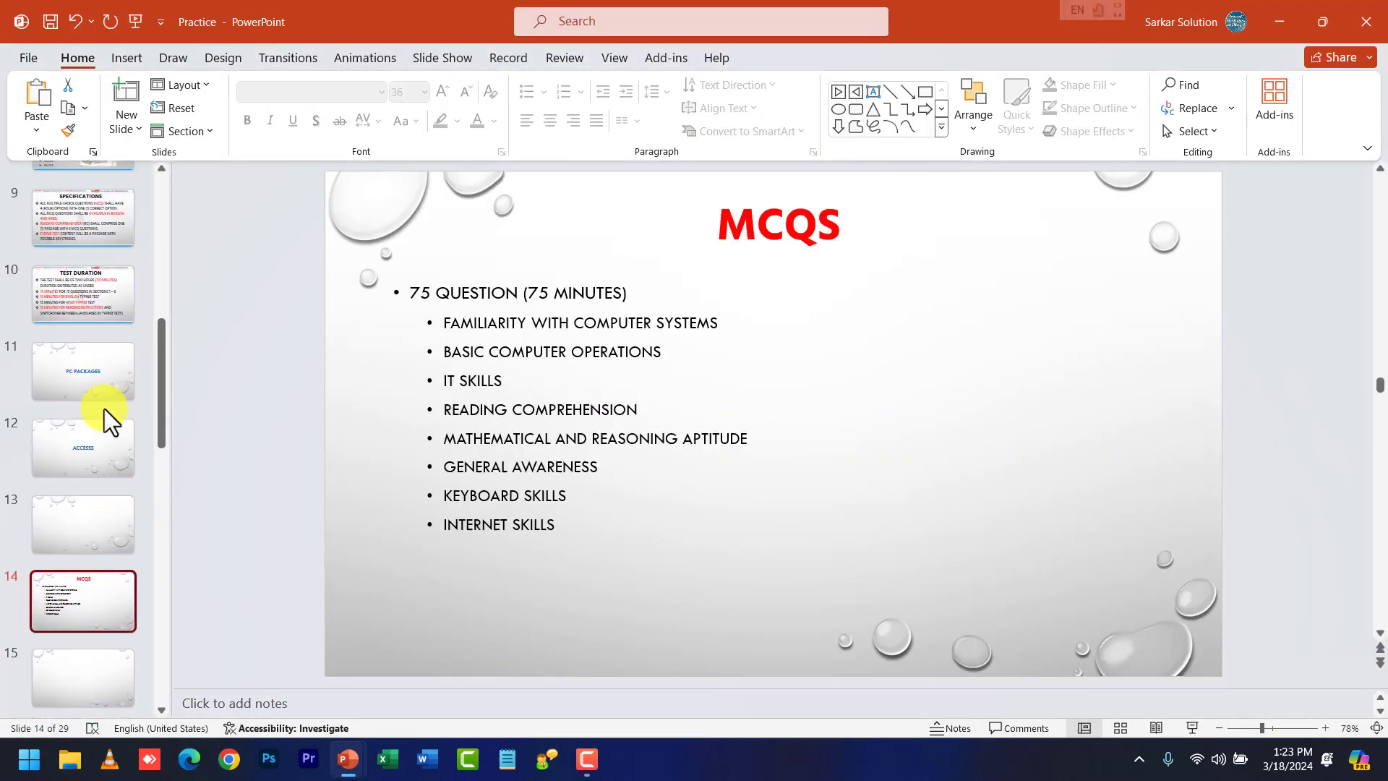
left_click(31, 52)
left_click(55, 333)
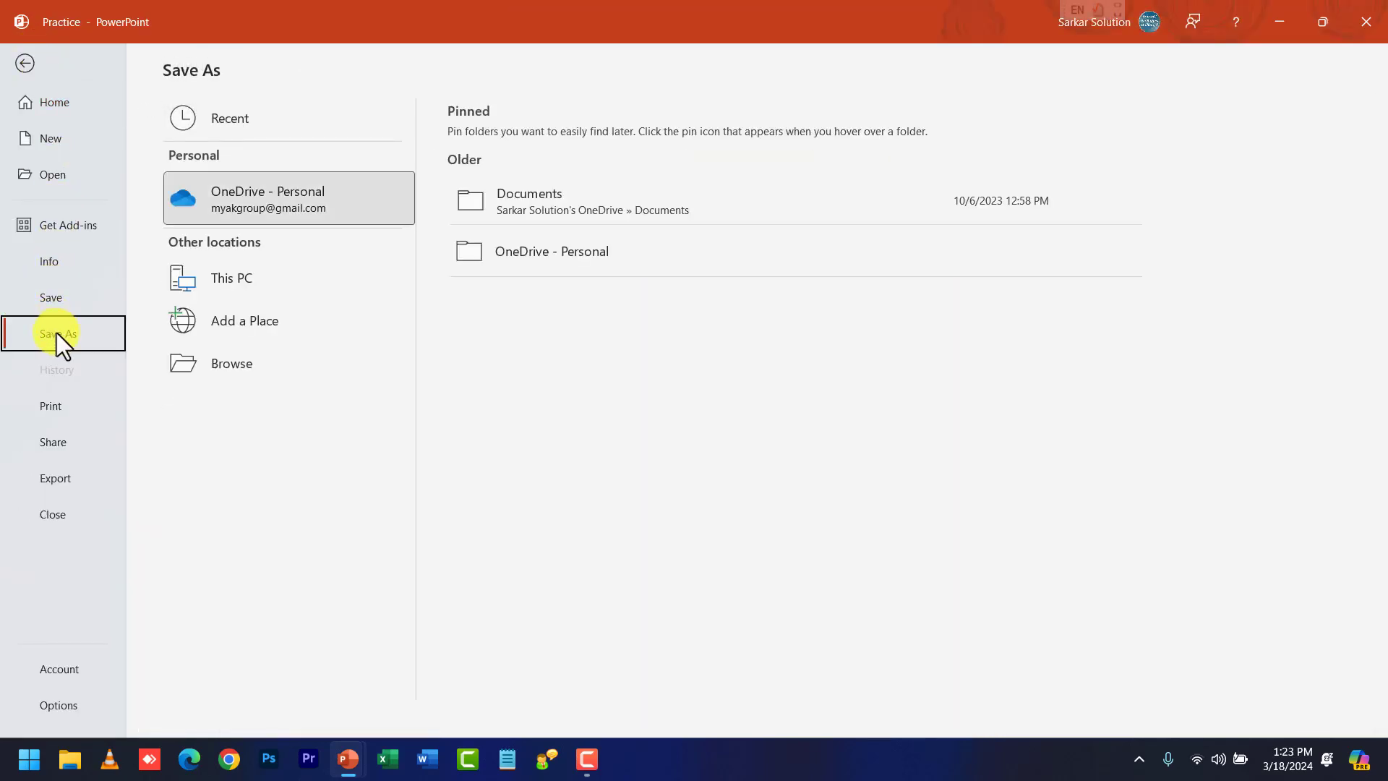
left_click(243, 365)
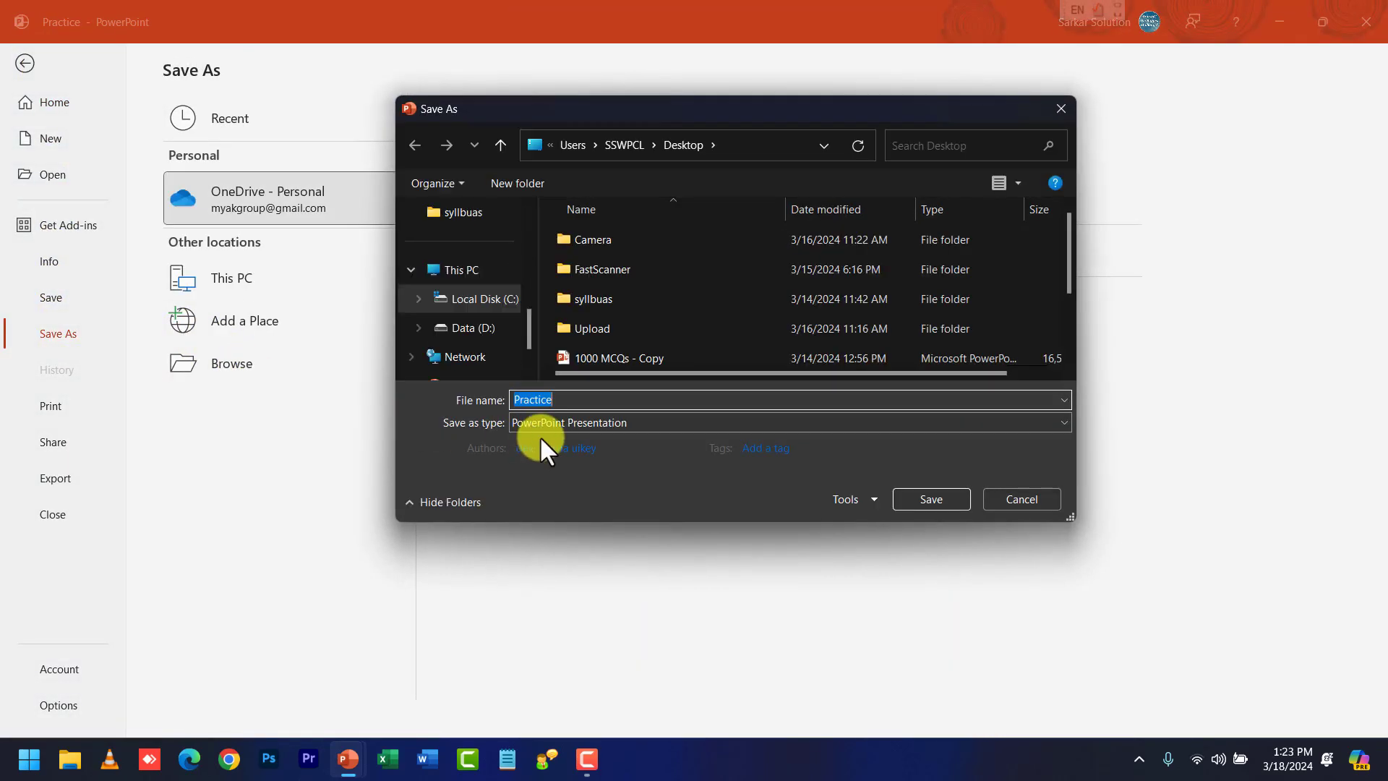
left_click(544, 426)
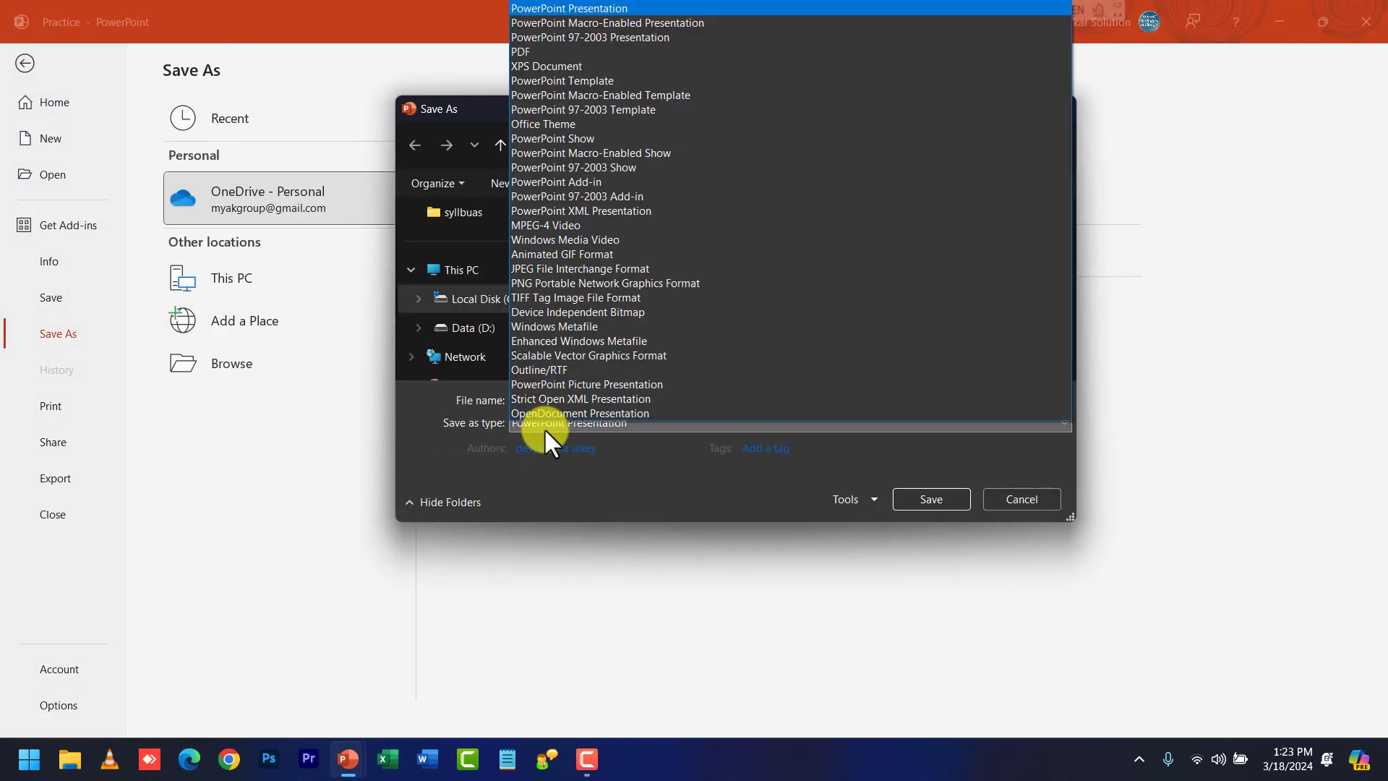
left_click(558, 226)
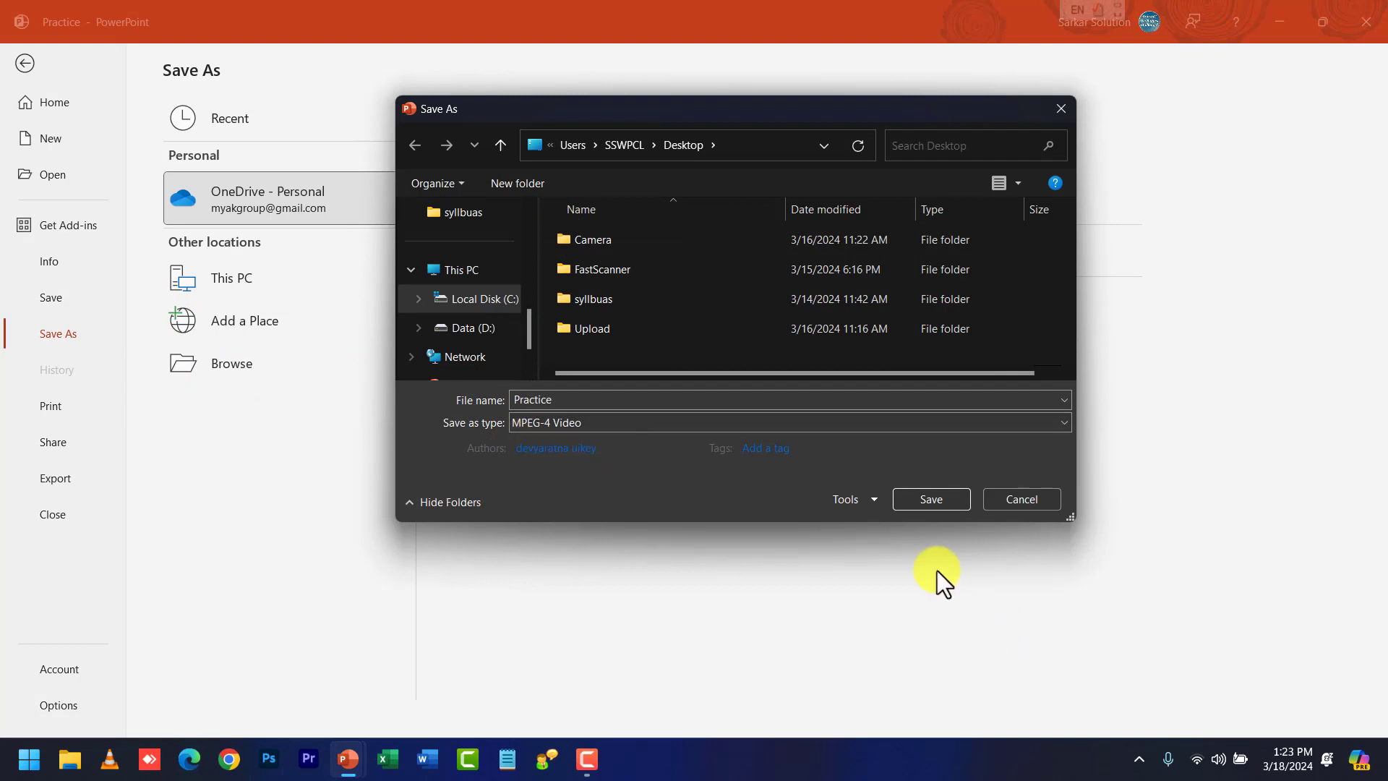
left_click(919, 502)
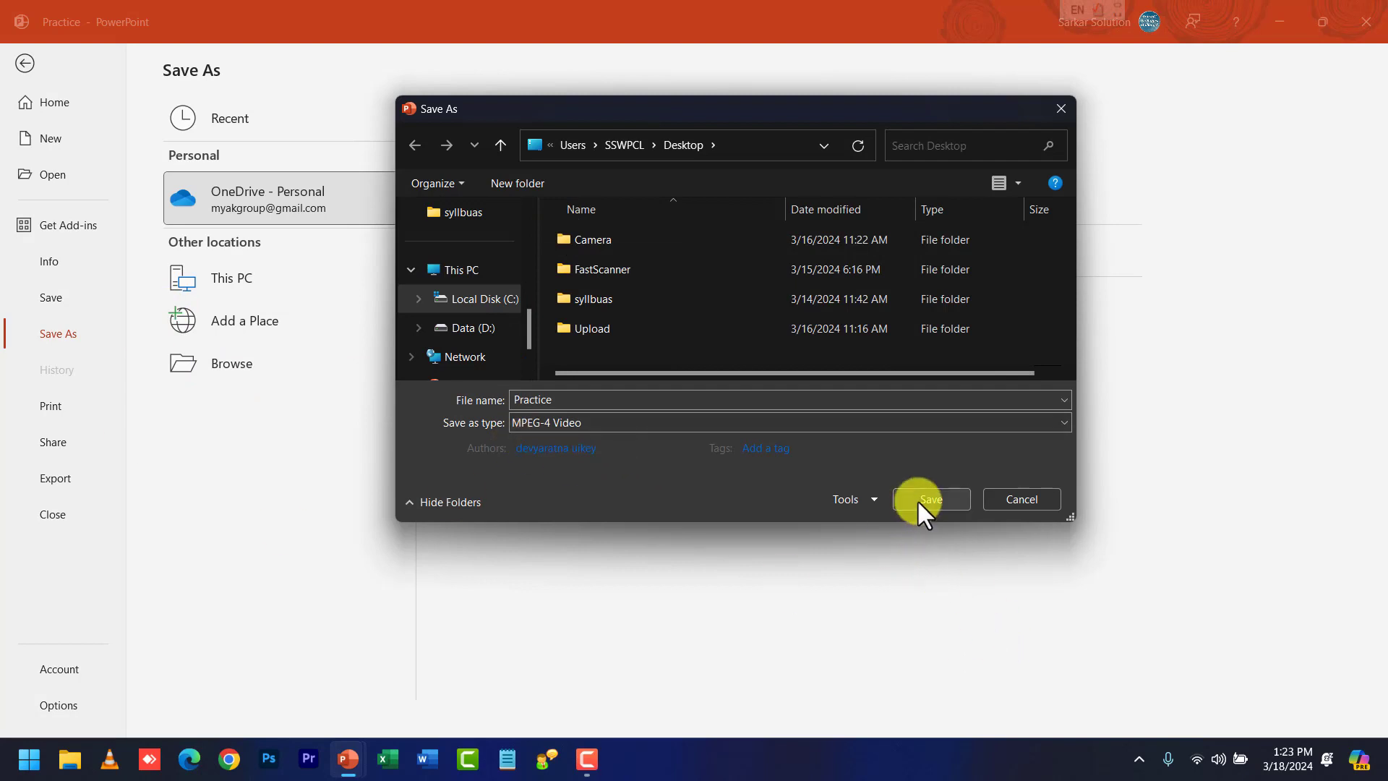
left_click(1001, 501)
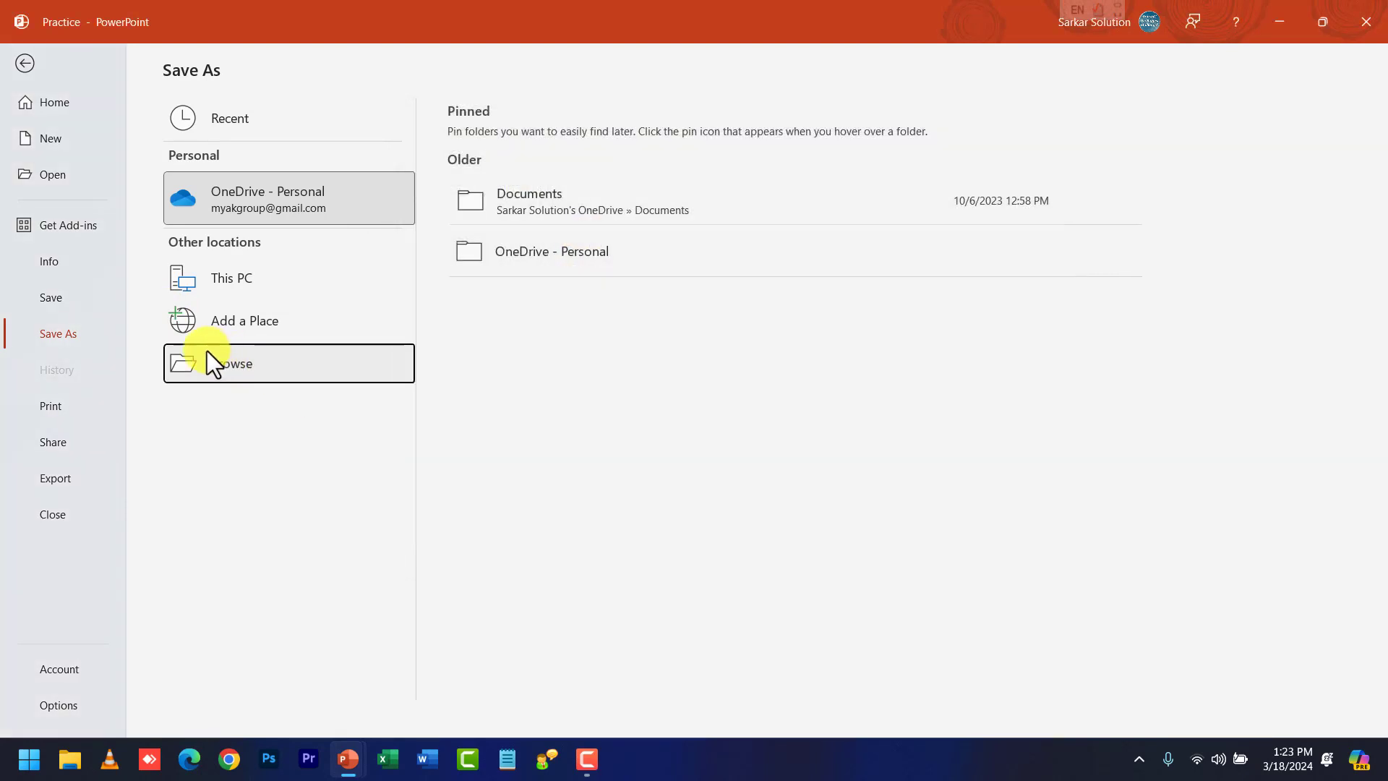
Review the export options for the Practice presentation, including PDF/XPS, video, CD package and file type change
left_click(61, 487)
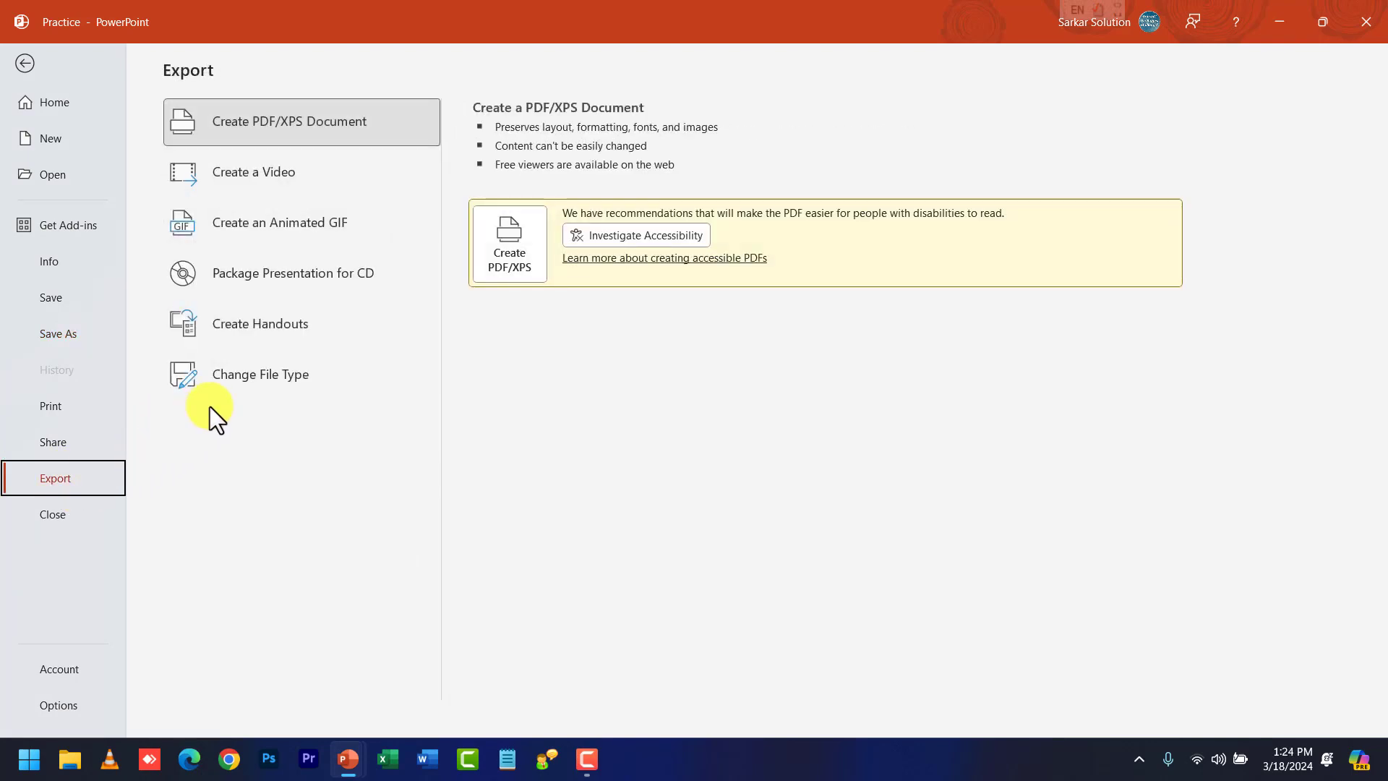
left_click(266, 382)
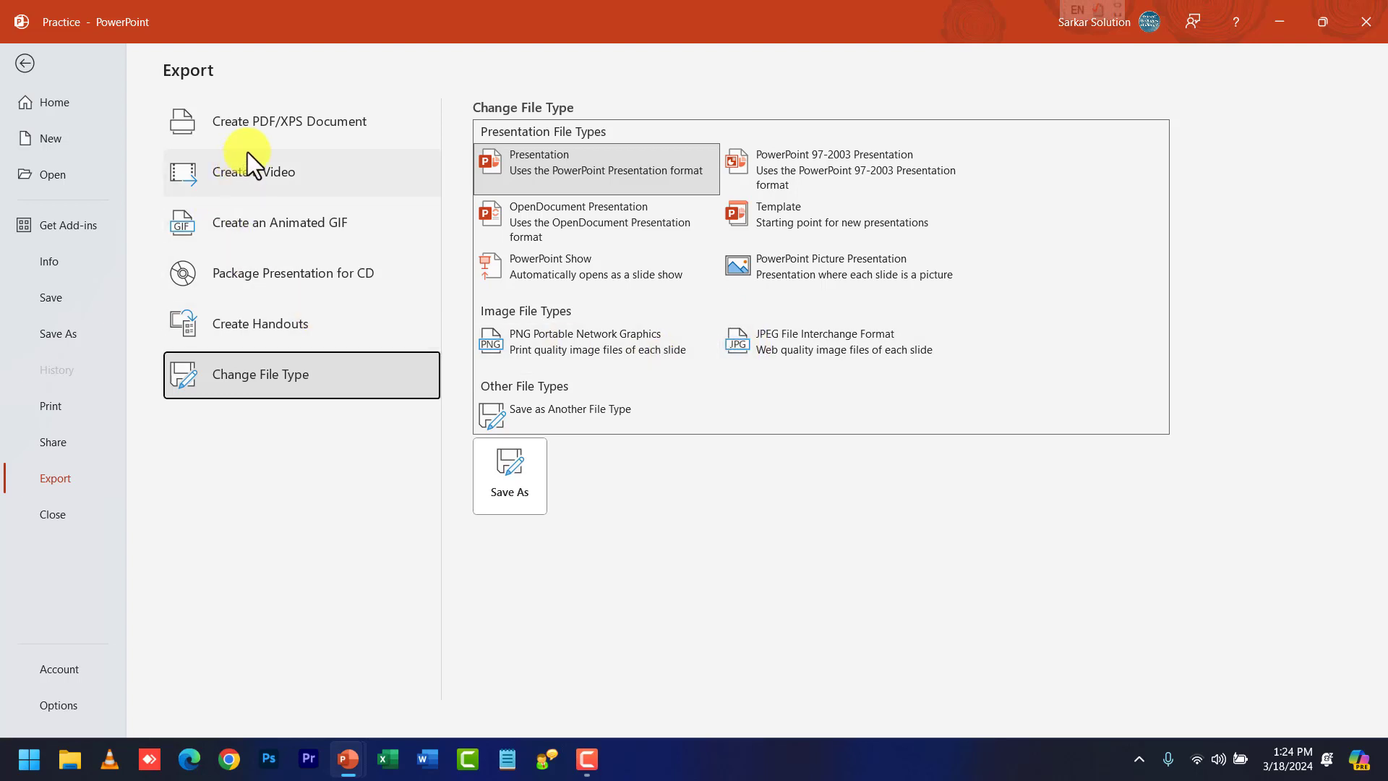
left_click(262, 136)
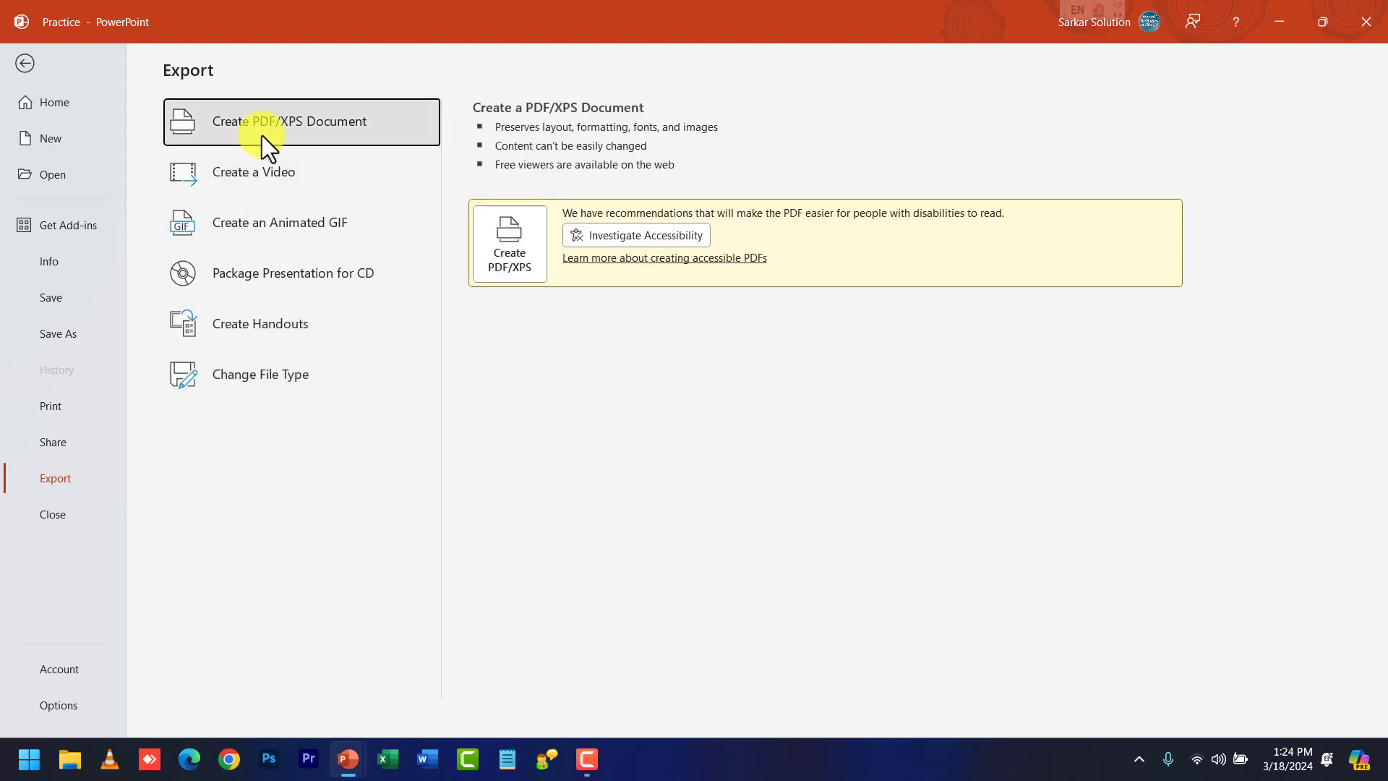
left_click(255, 179)
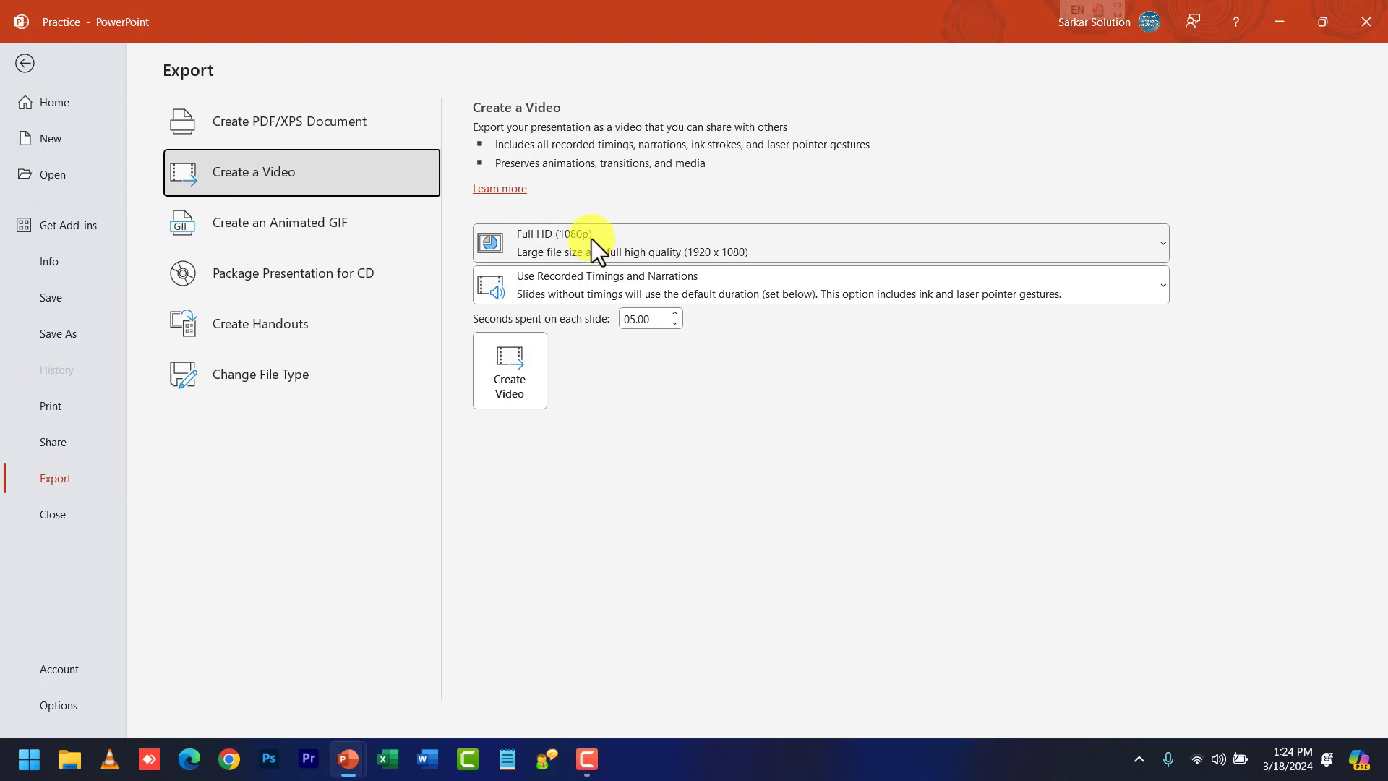
left_click(305, 231)
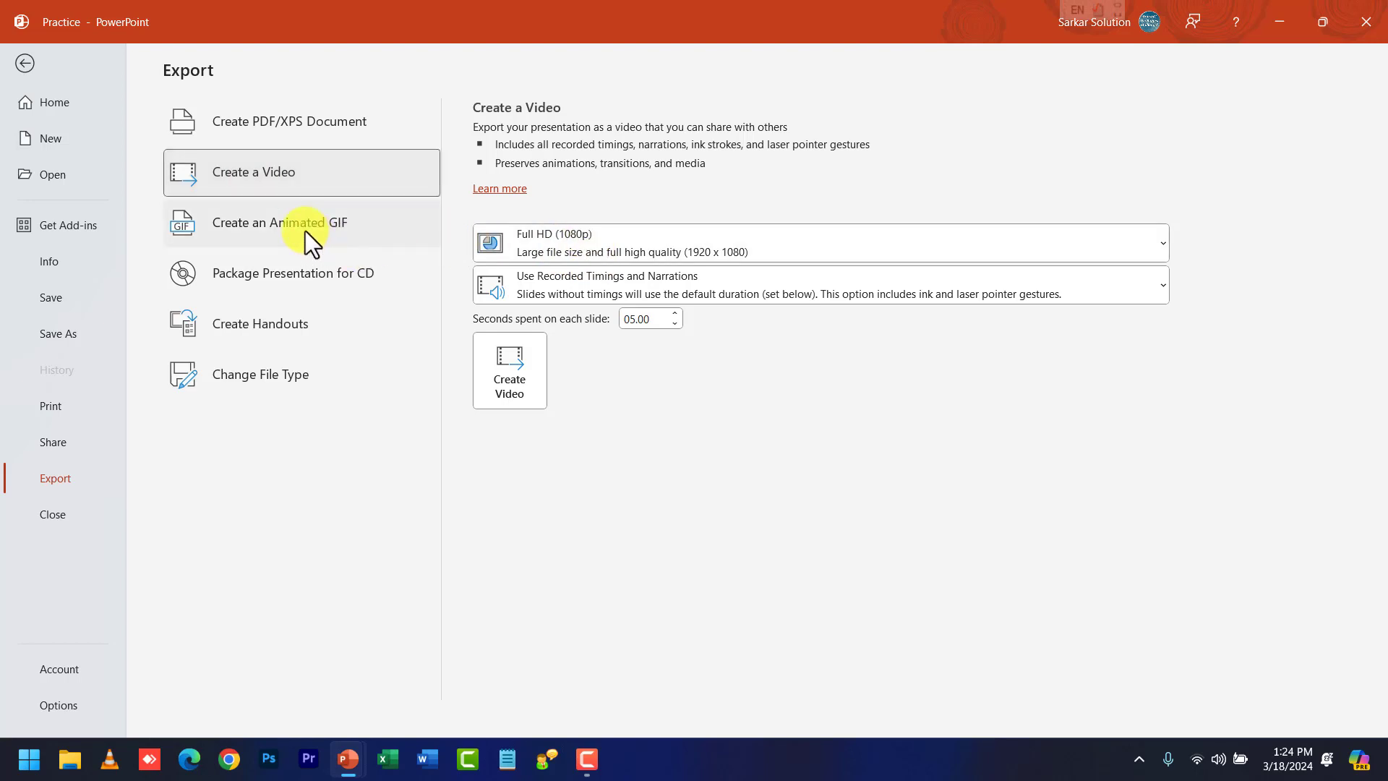
left_click(305, 270)
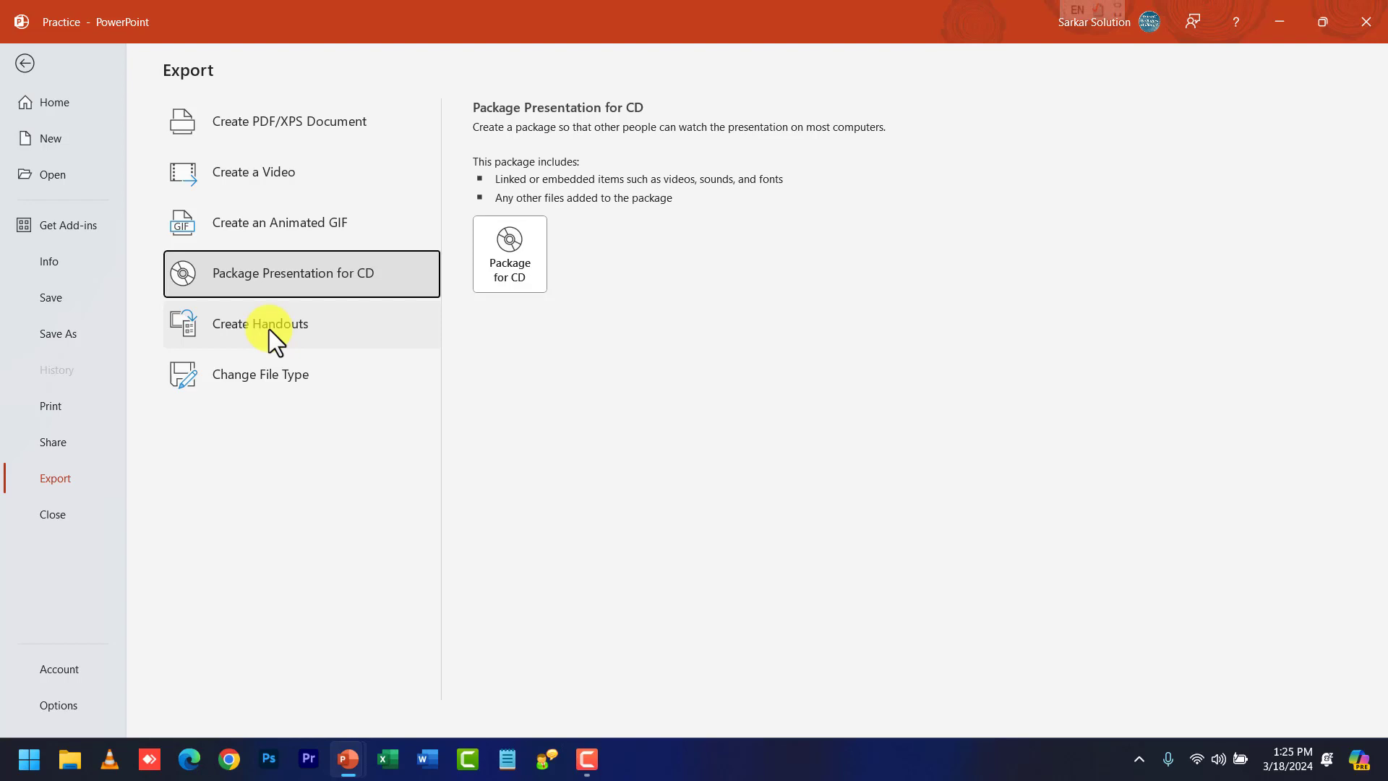
left_click(264, 382)
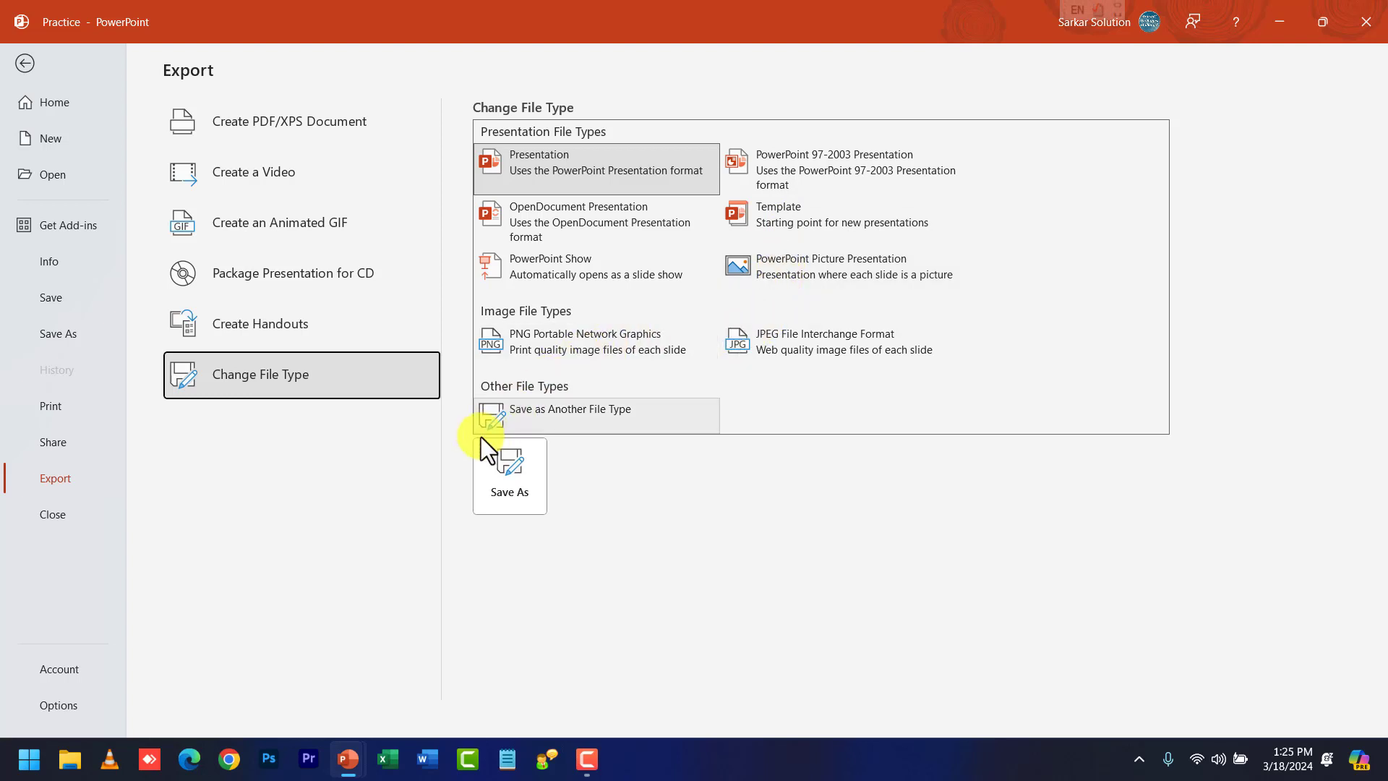
Export the presentation as a Full HD (1080p) MPEG-4 video named Practice, saved on the Desktop
left_click(250, 182)
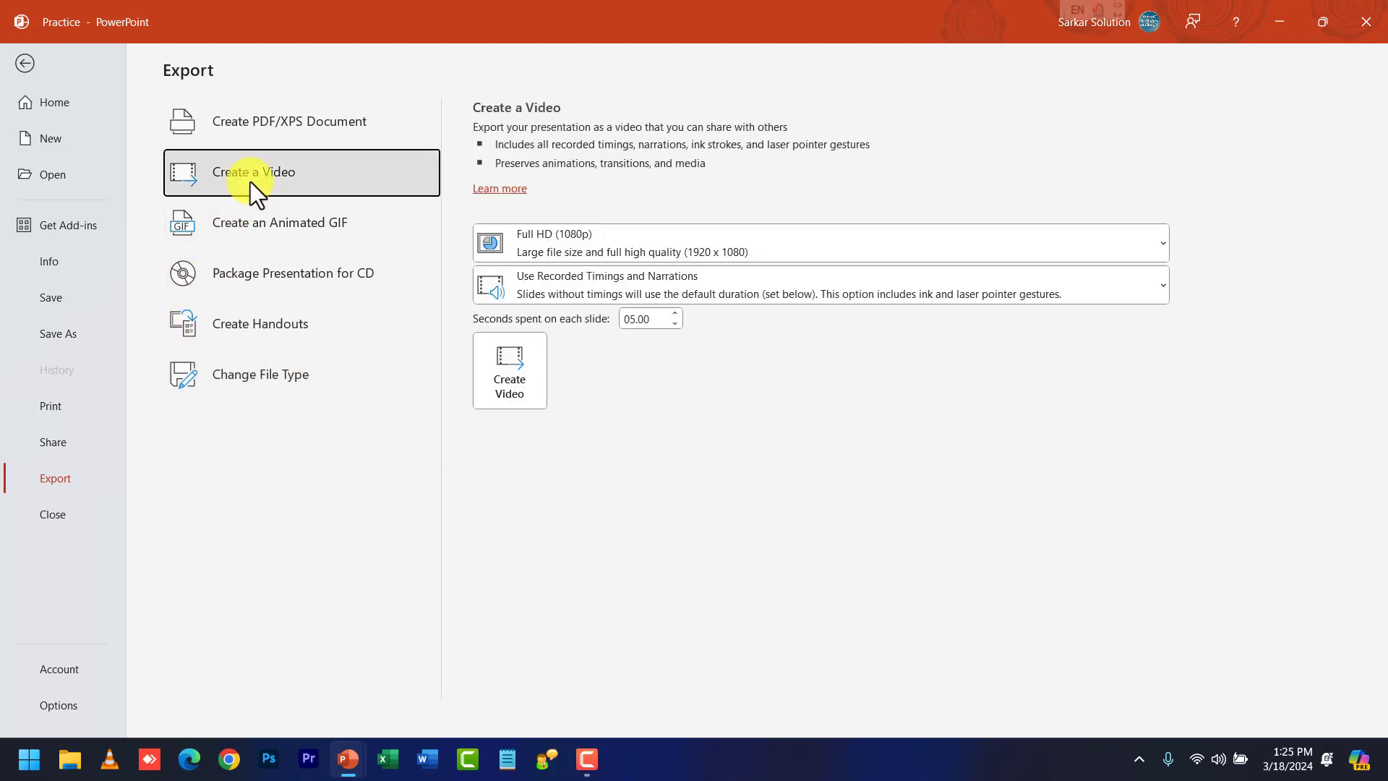
left_click(555, 250)
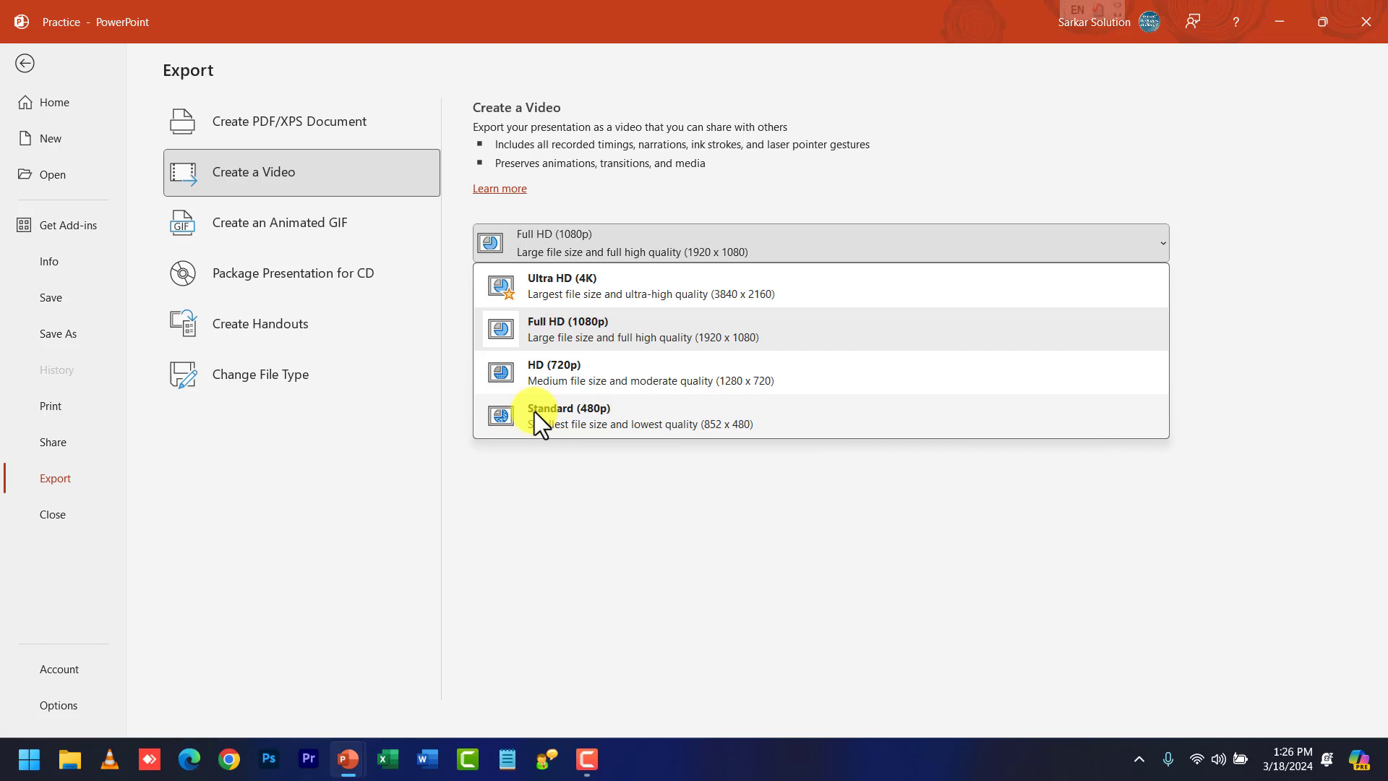
left_click(565, 328)
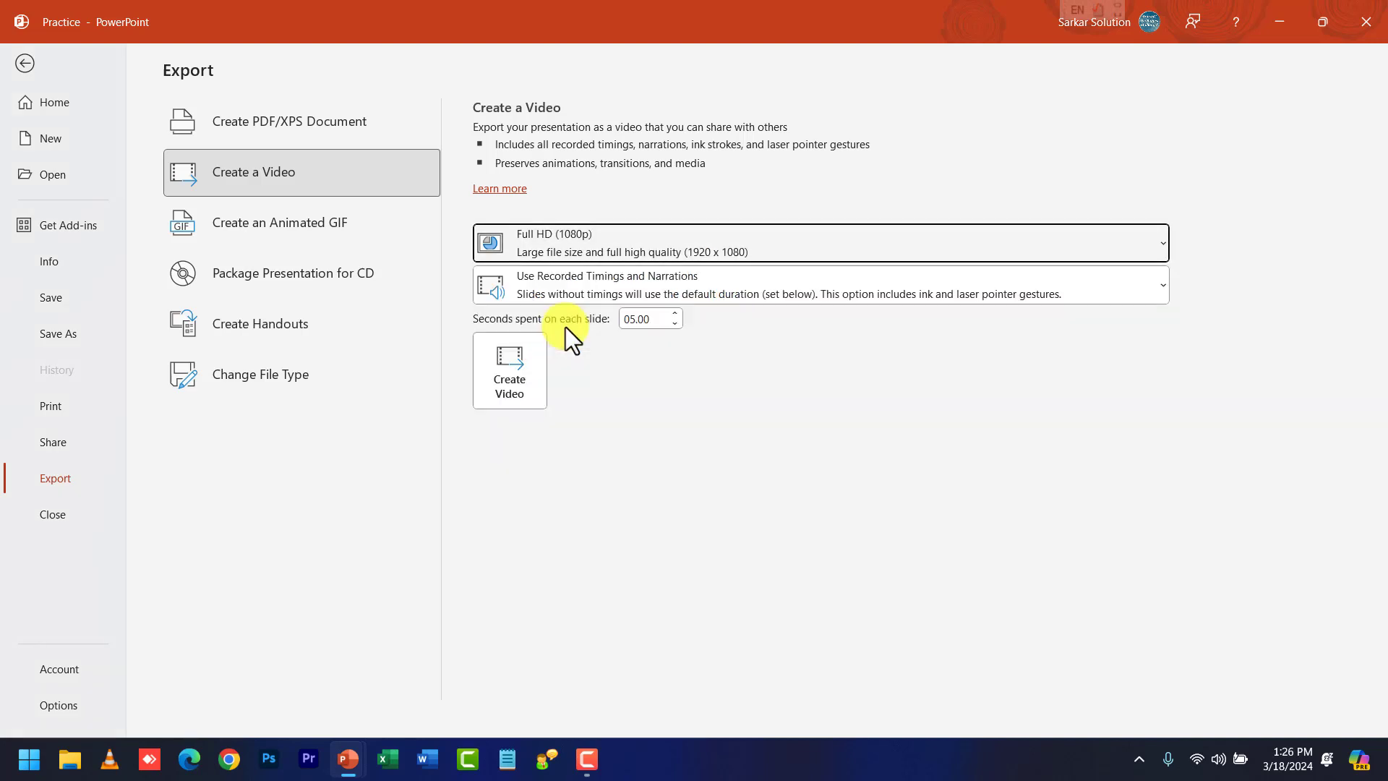
left_click(512, 379)
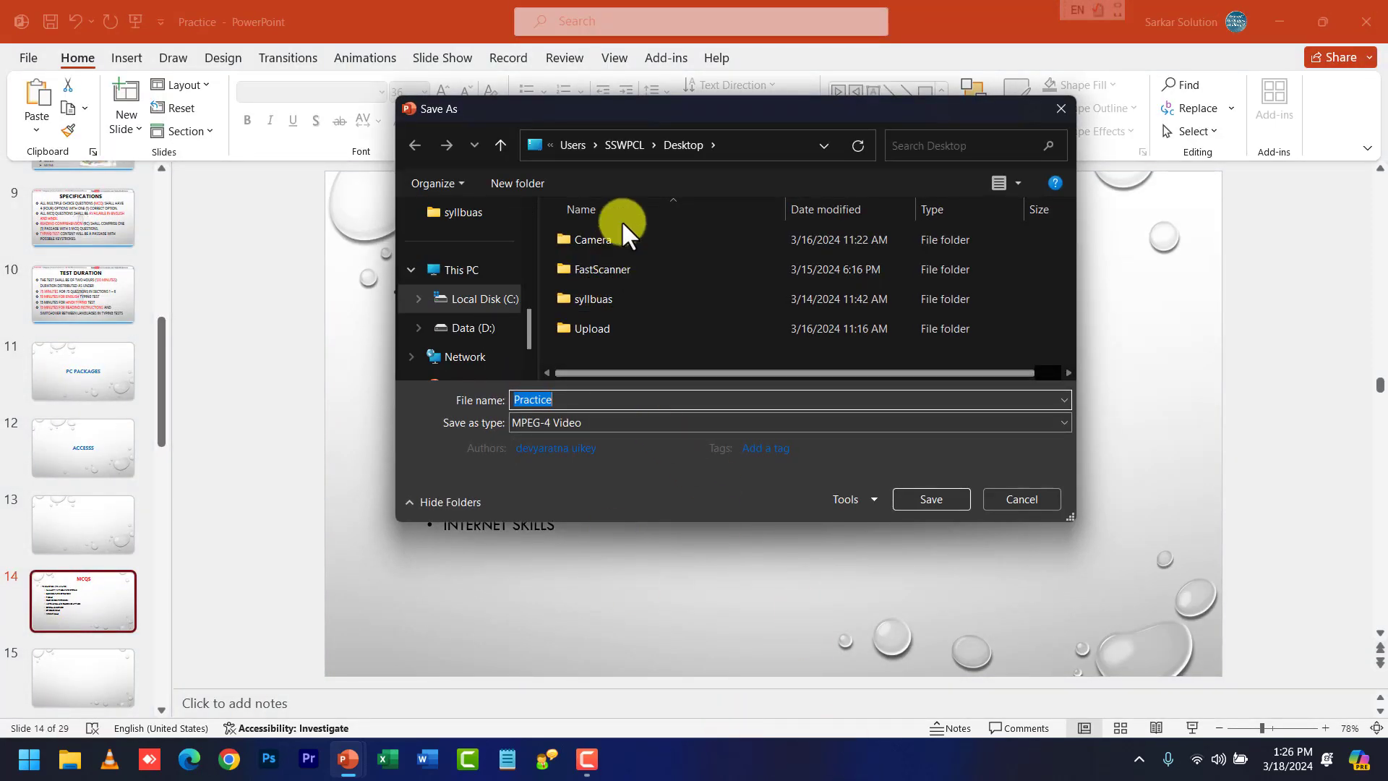
left_click(916, 495)
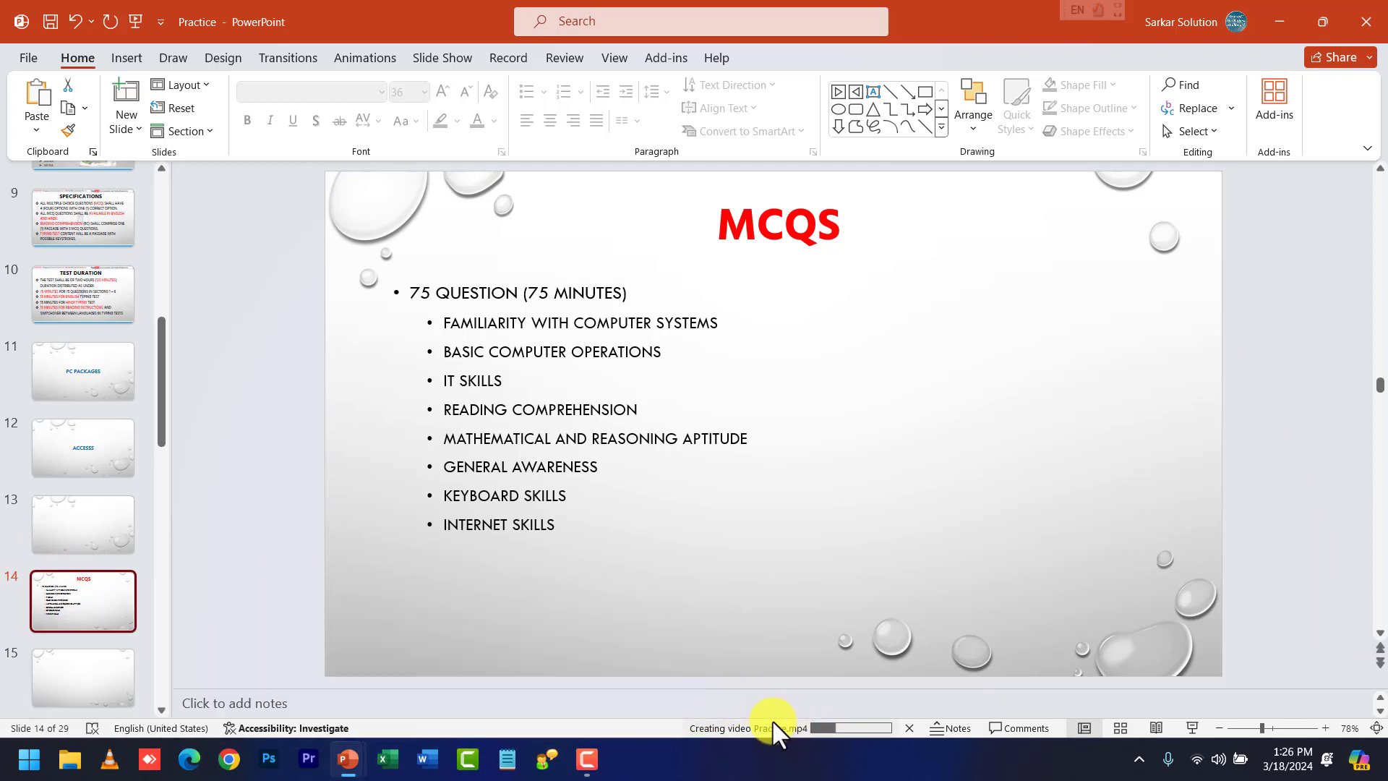
Show the commands available for inserting content into the presentation
left_click(127, 58)
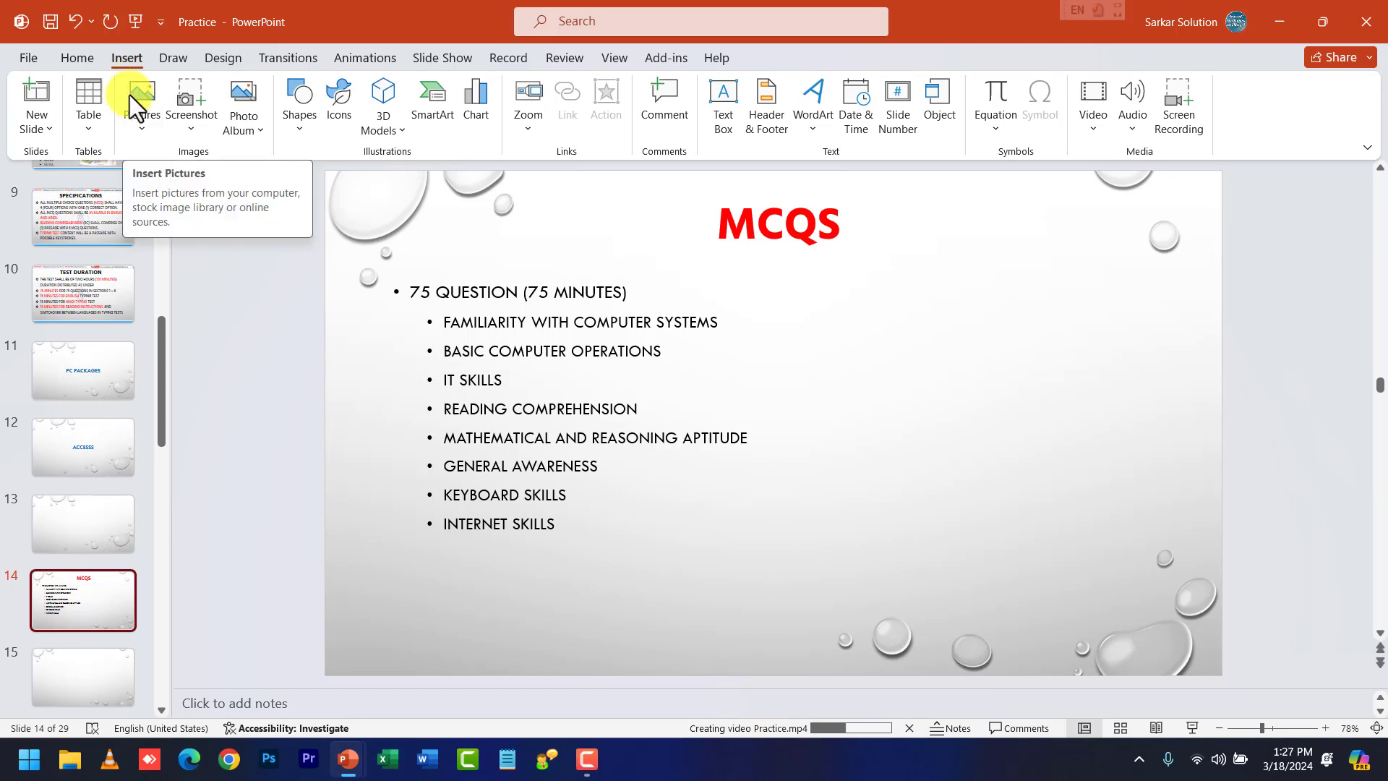